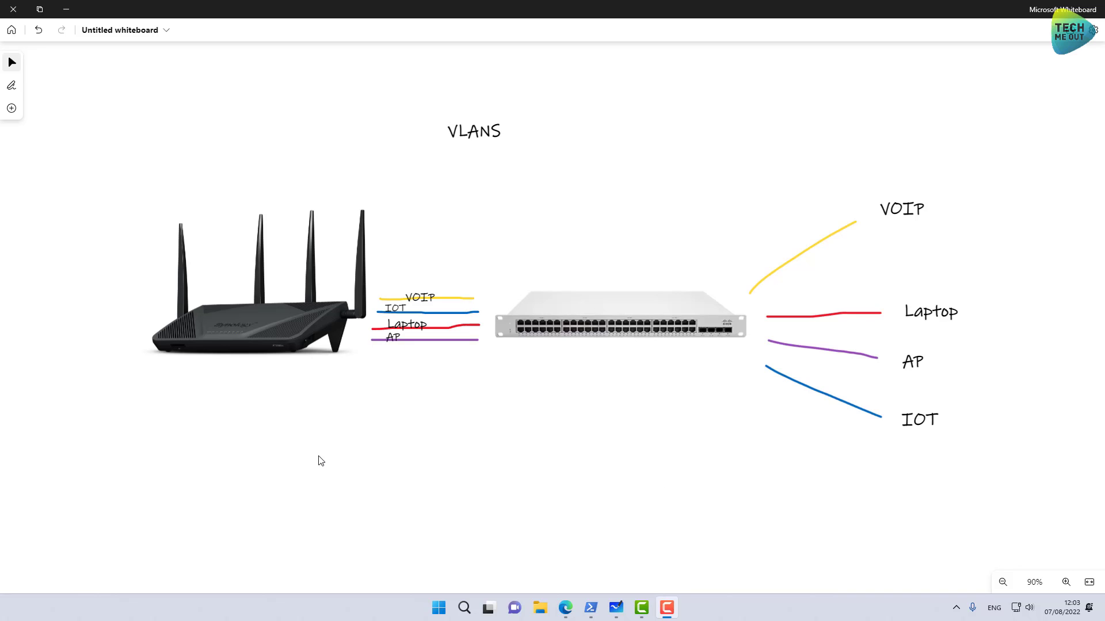
- Open SRM's Network Center in the browser and reposition its window
left_click(233, 275)
left_click(570, 609)
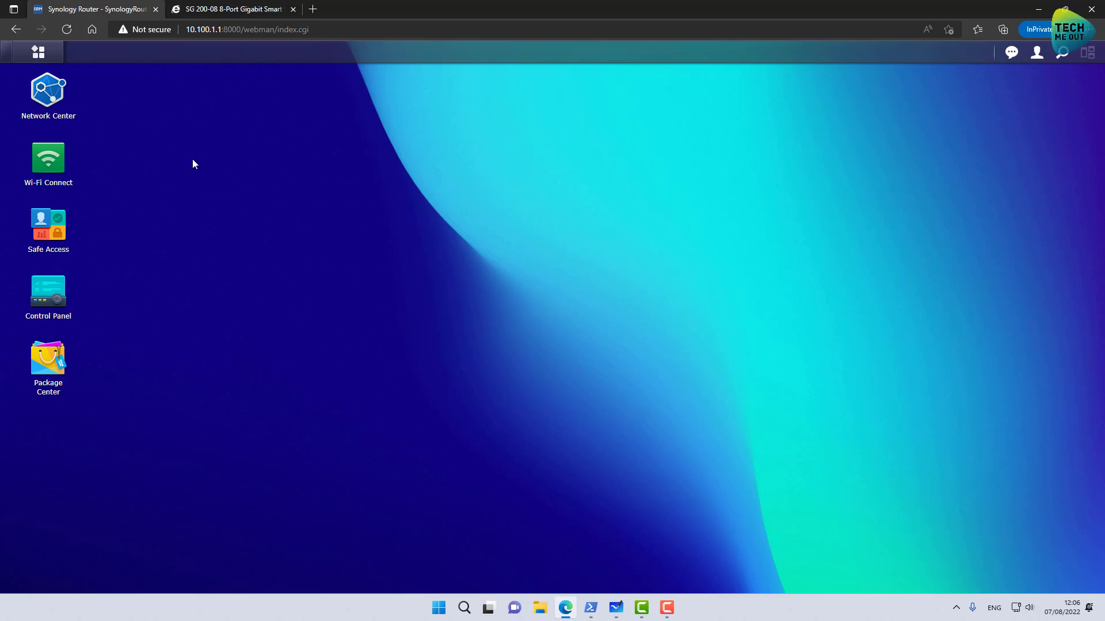
left_click(48, 90)
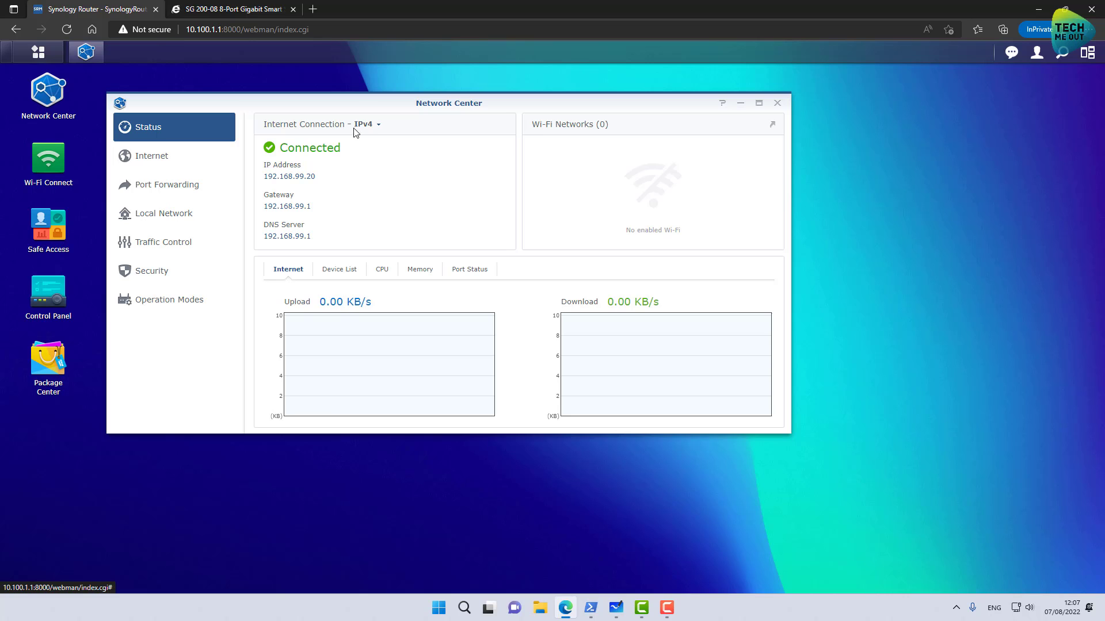
left_click_drag(358, 105, 396, 117)
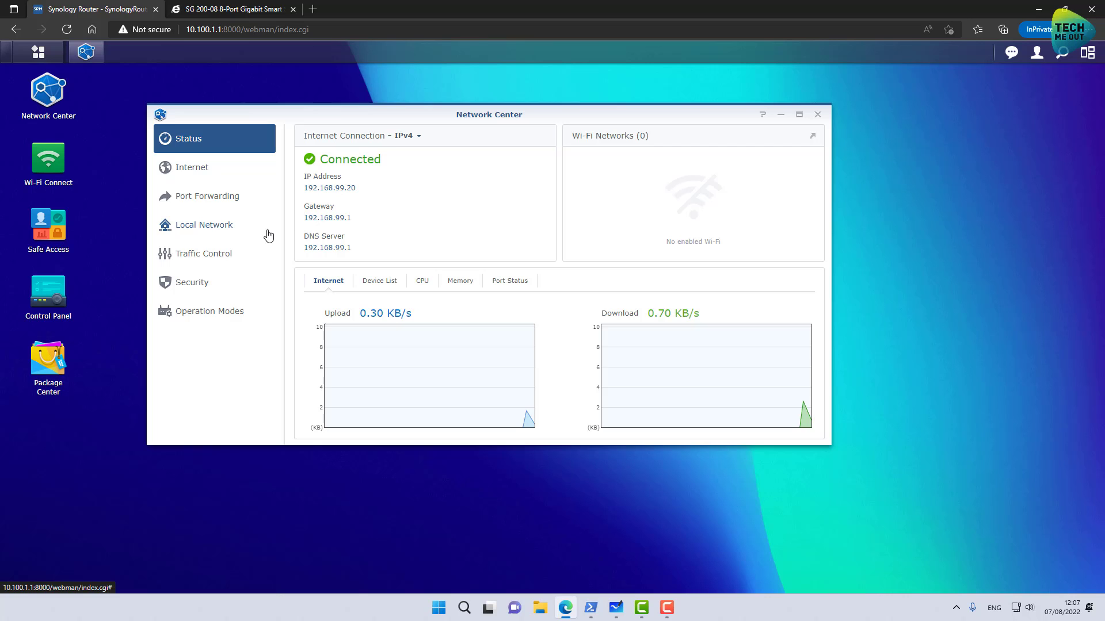
- Show the Local Network page and select Network 1, the Primary Network
left_click(185, 232)
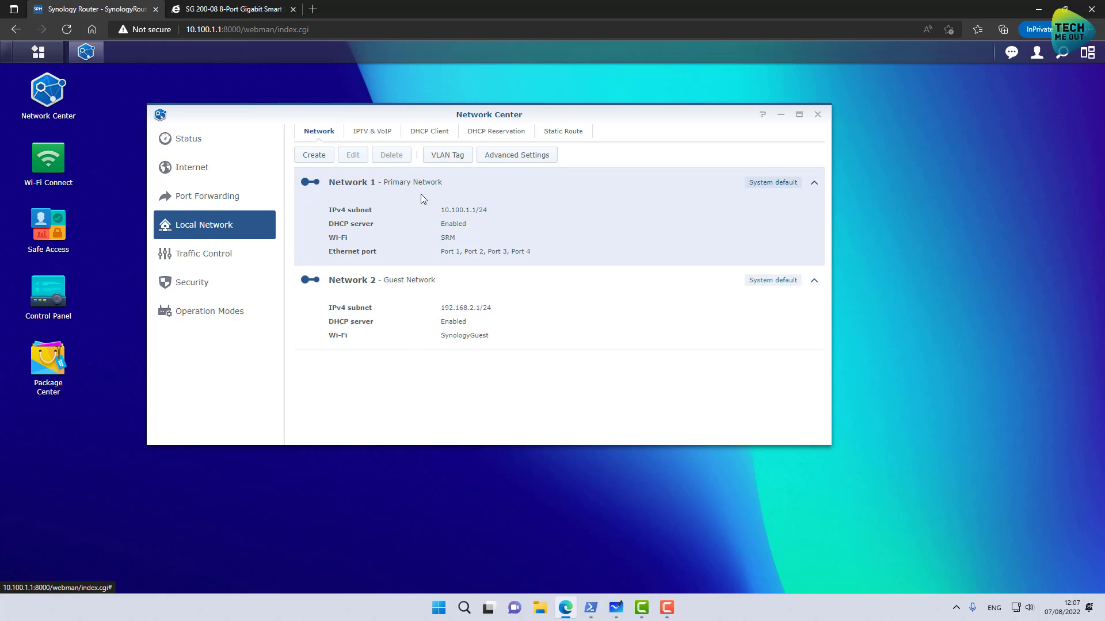
left_click(420, 202)
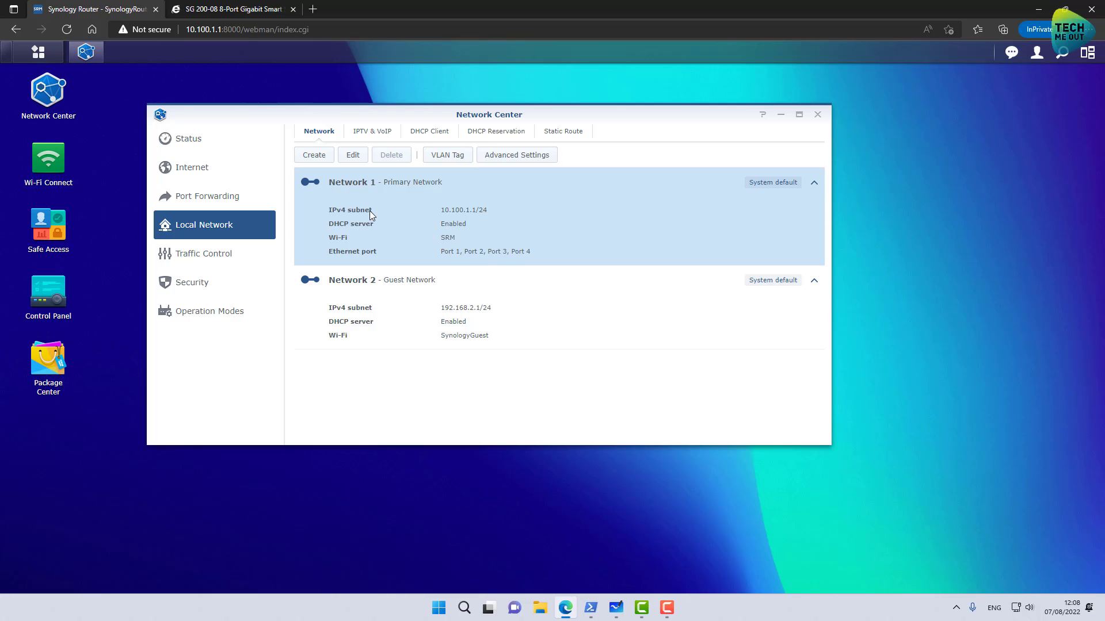
- Create a network named IOT at 10.100.10.1 with router management allowed and isolation off
left_click(317, 158)
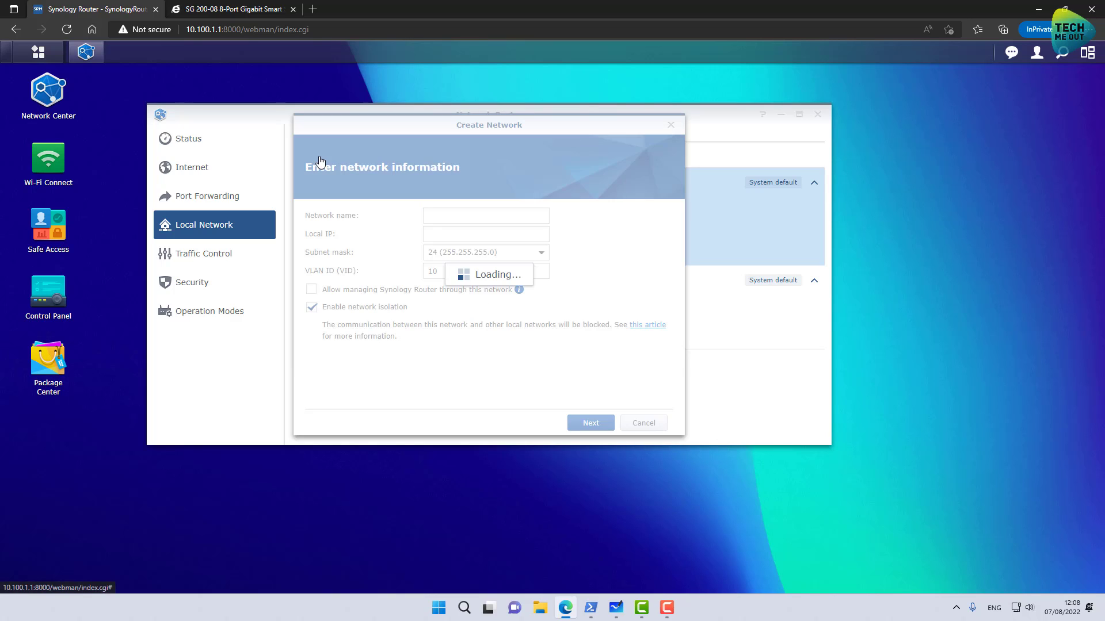
left_click(461, 214)
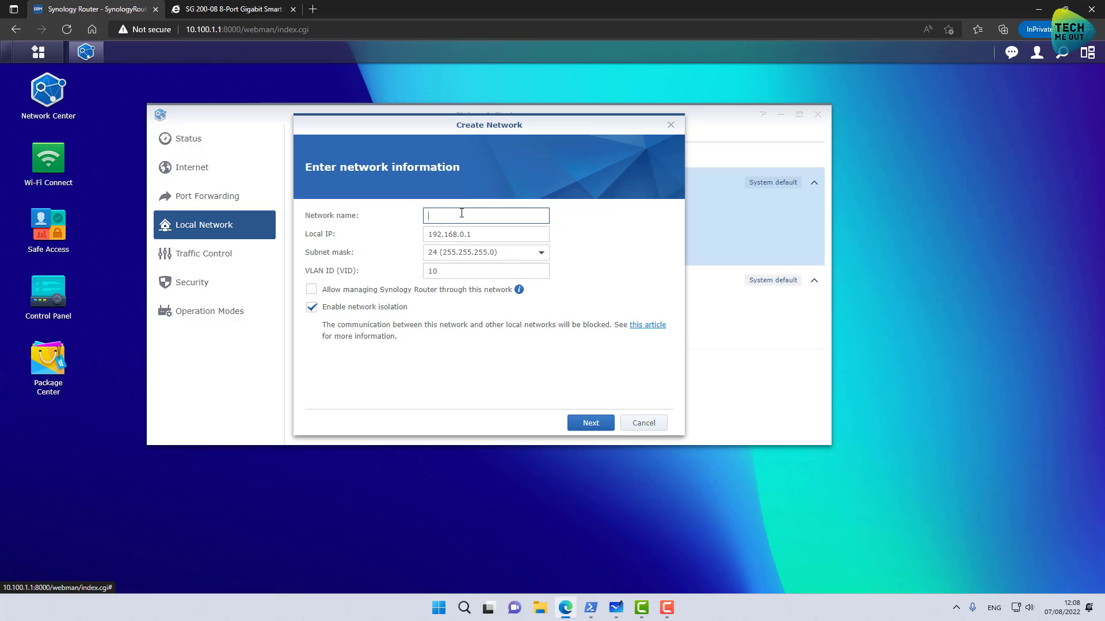
type("IOT")
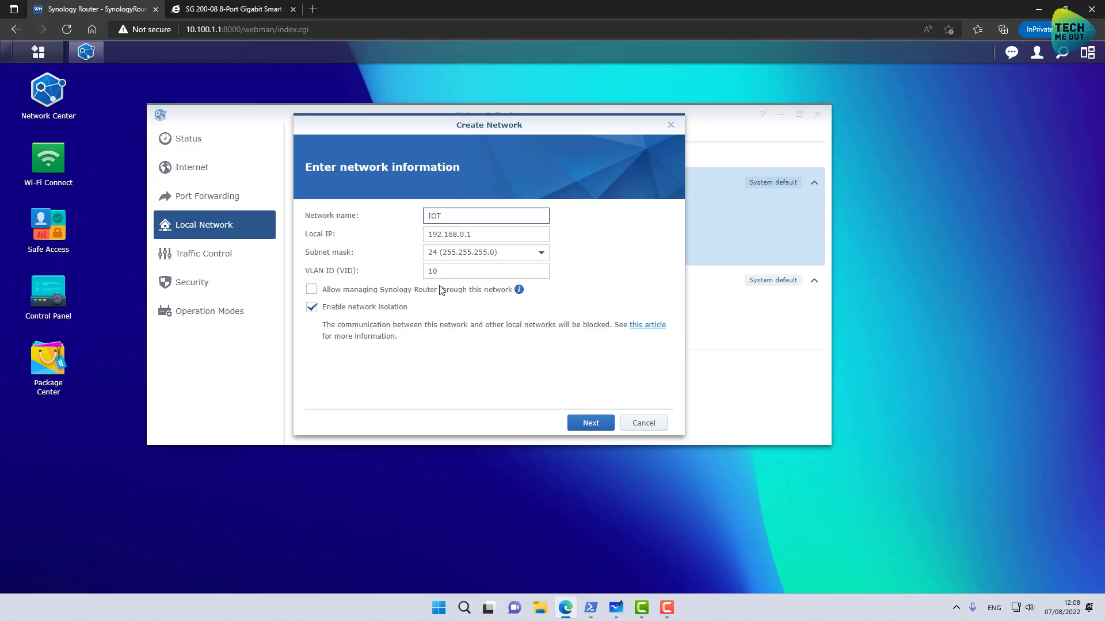
key("Tab")
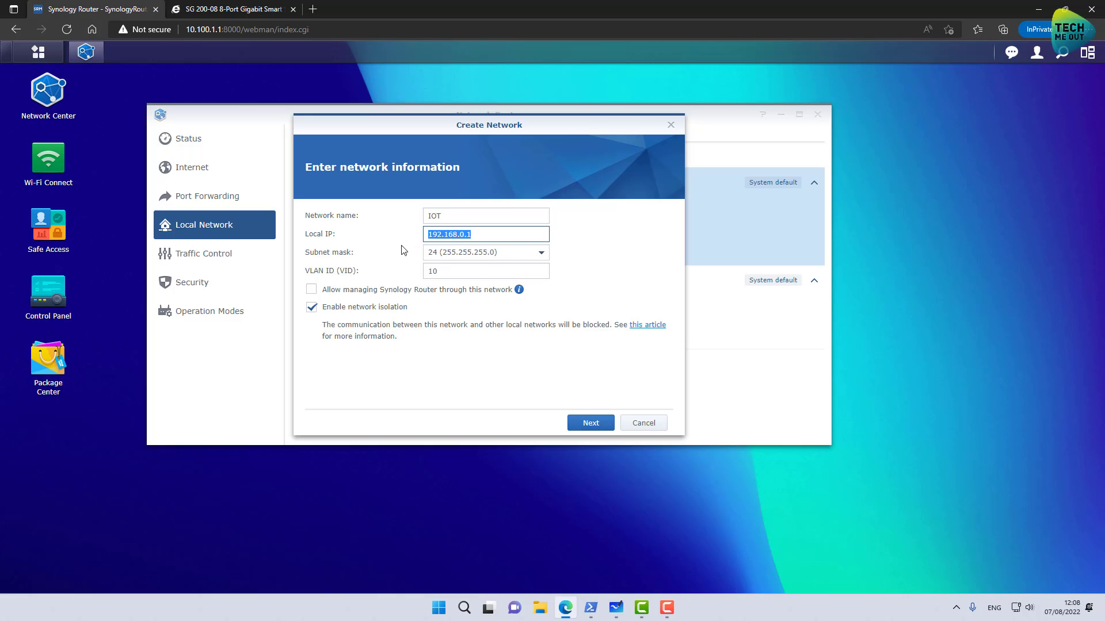
type("10.100.10.1")
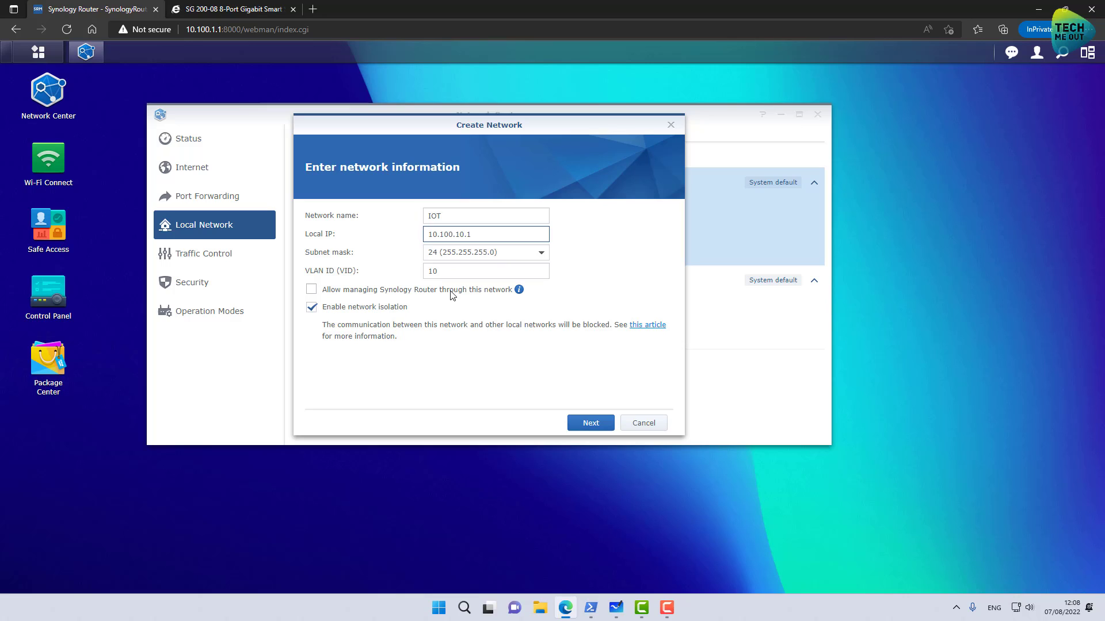
left_click(340, 293)
left_click(311, 308)
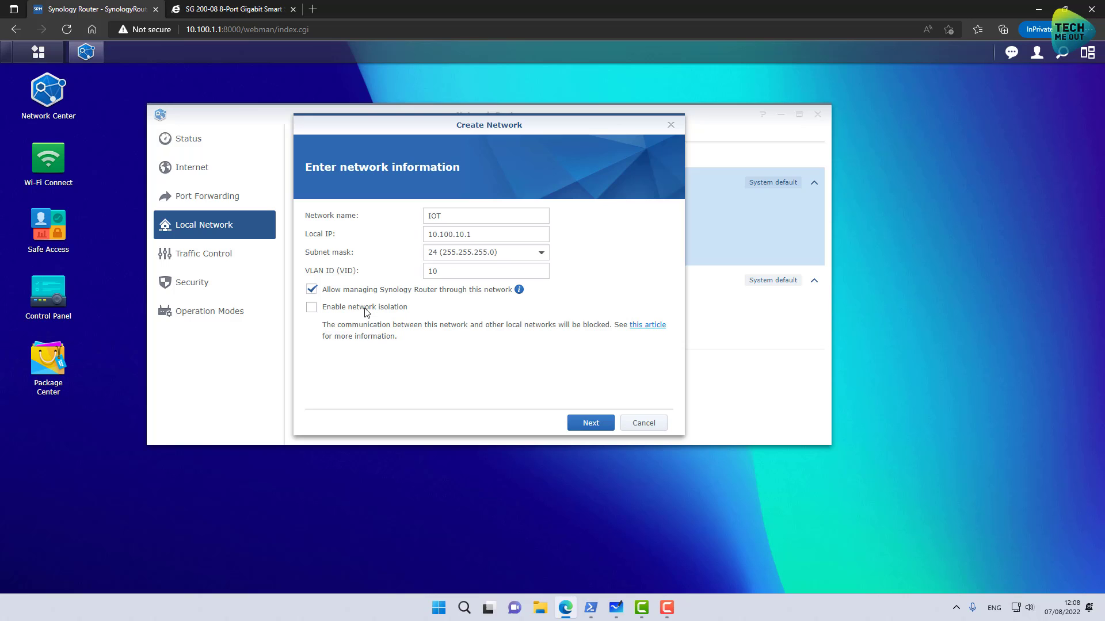
left_click(584, 423)
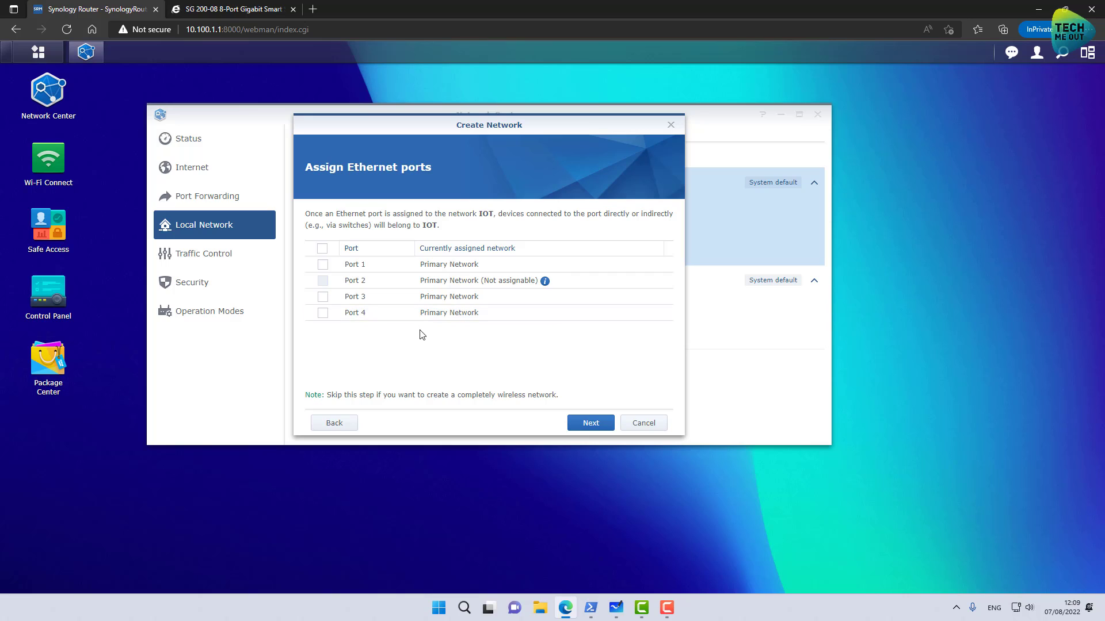
- Leave every Ethernet port, including Port 4, on the Primary Network and continue
left_click(321, 250)
left_click(322, 249)
left_click(322, 314)
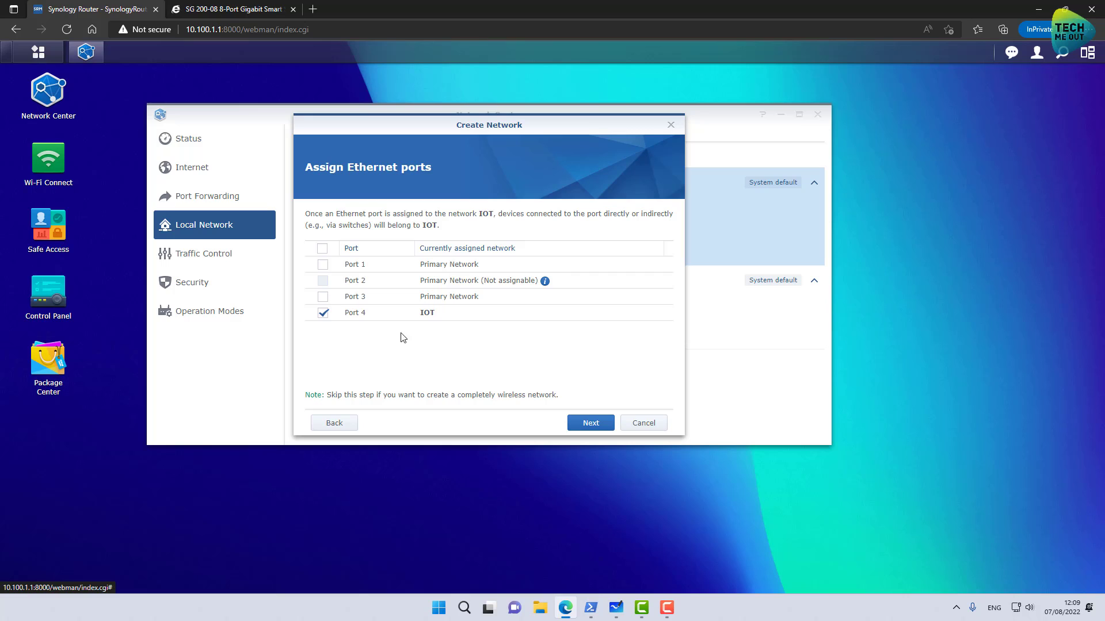
left_click(323, 313)
left_click(586, 423)
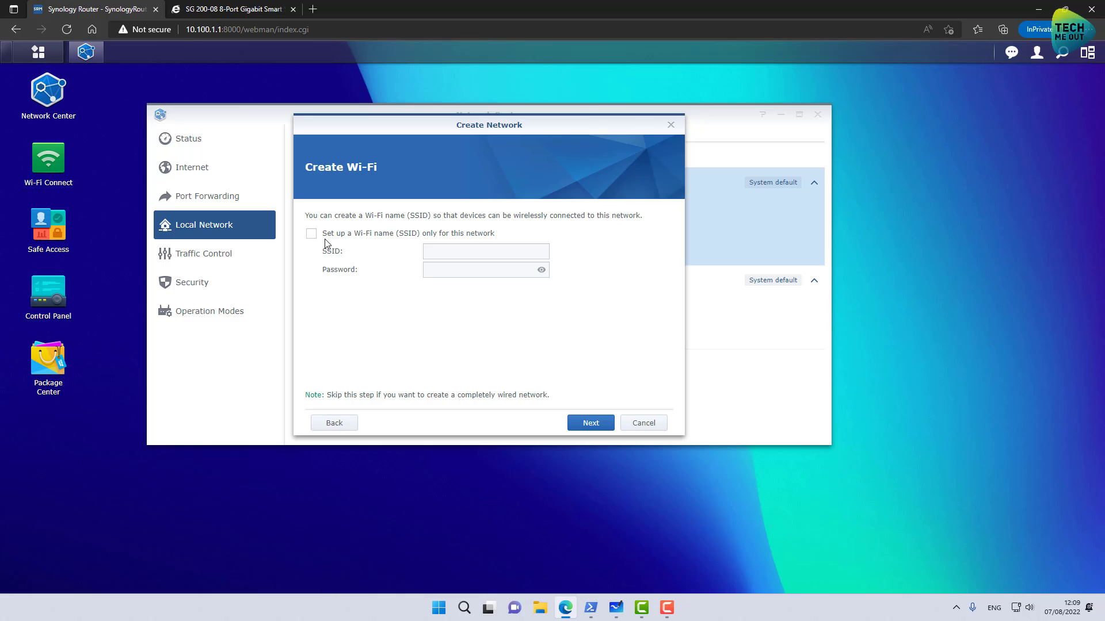
- Give the IOT network its own Wi-Fi named SRM-IOT with a password
left_click(354, 236)
left_click(470, 252)
type("SRM-IOT")
left_click(468, 270)
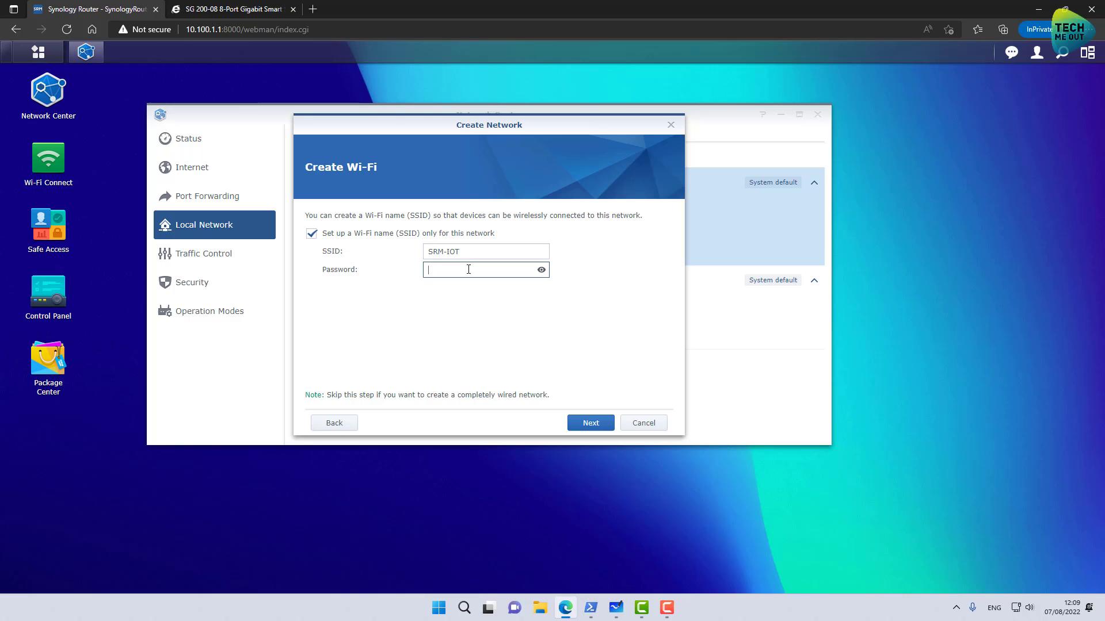
type("•••••••••••")
- Apply the IOT network and begin creating another network
left_click(585, 428)
left_click(585, 426)
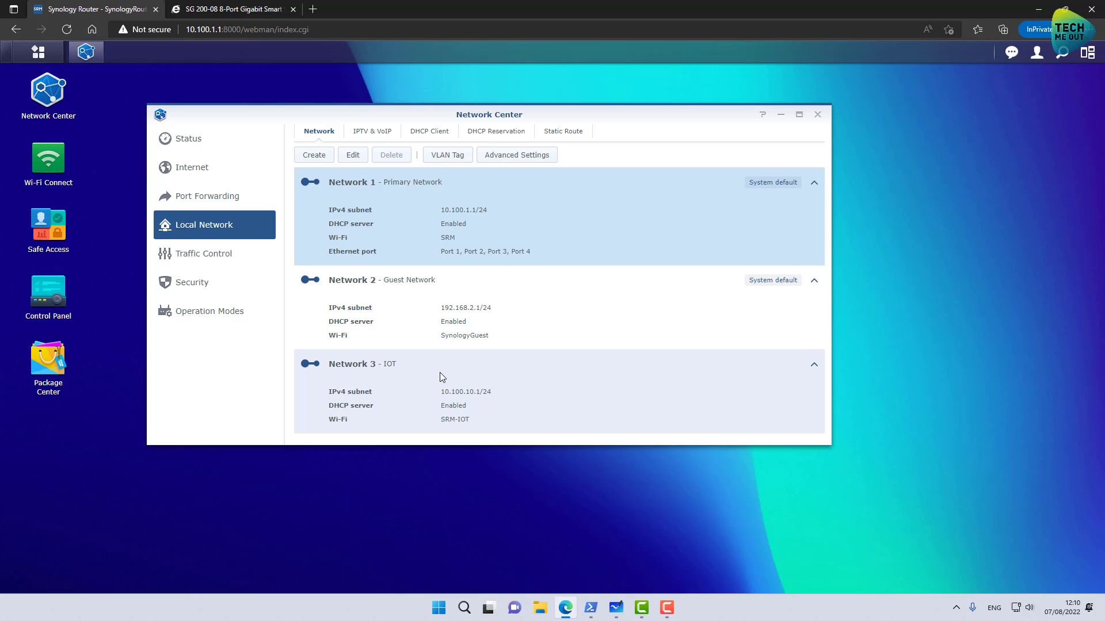
left_click(314, 158)
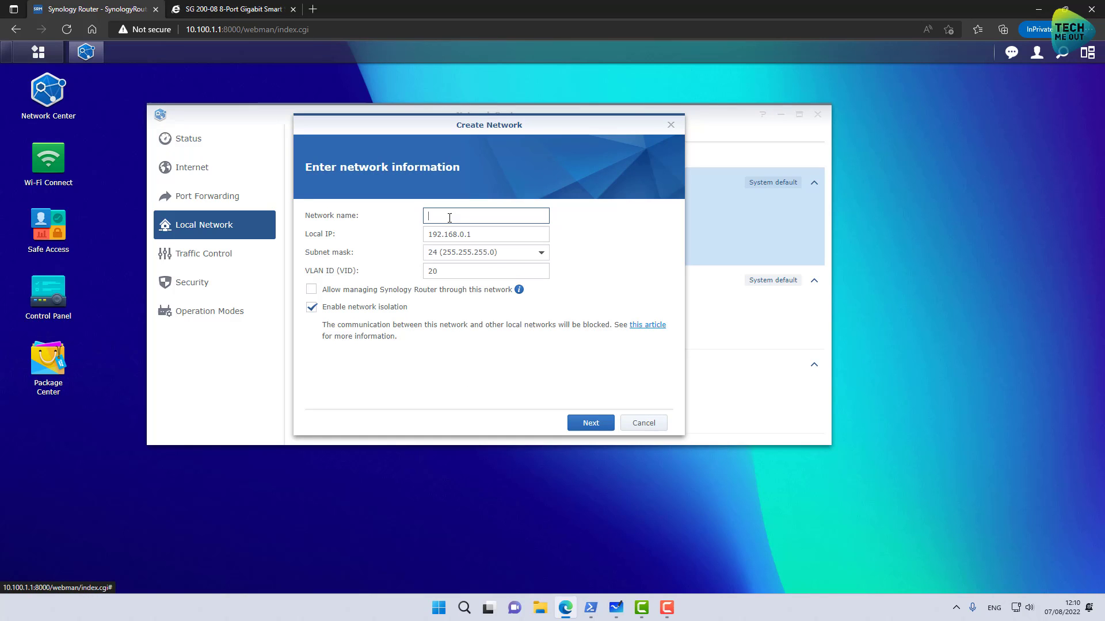
- Name the network Clients at 10.100.20.1, allowing router management with isolation off
type("Clients")
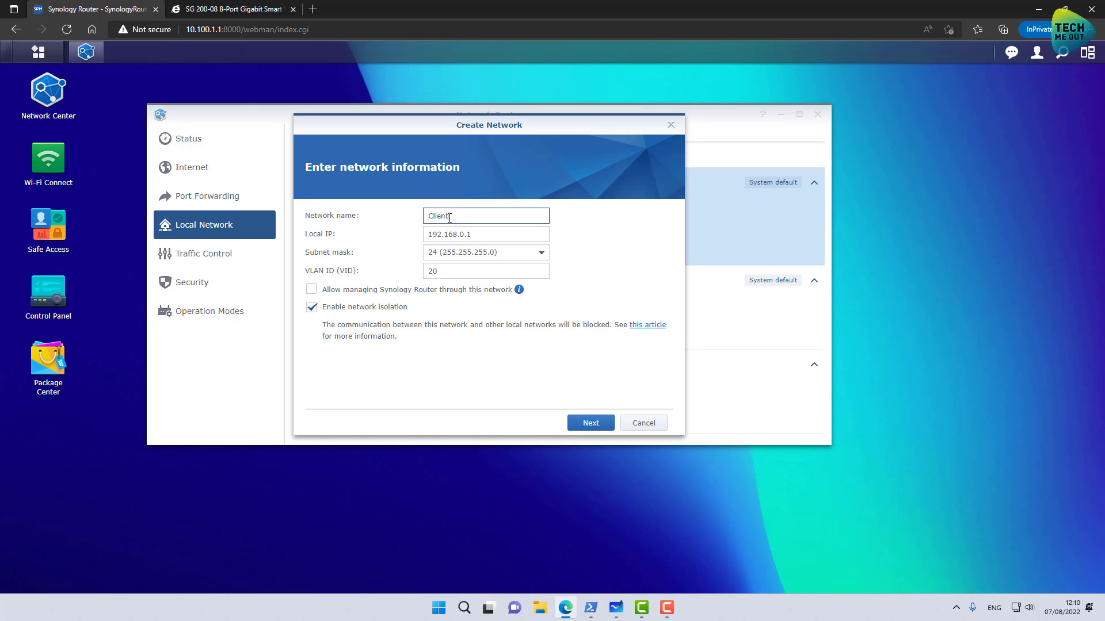
key("Tab")
type("10")
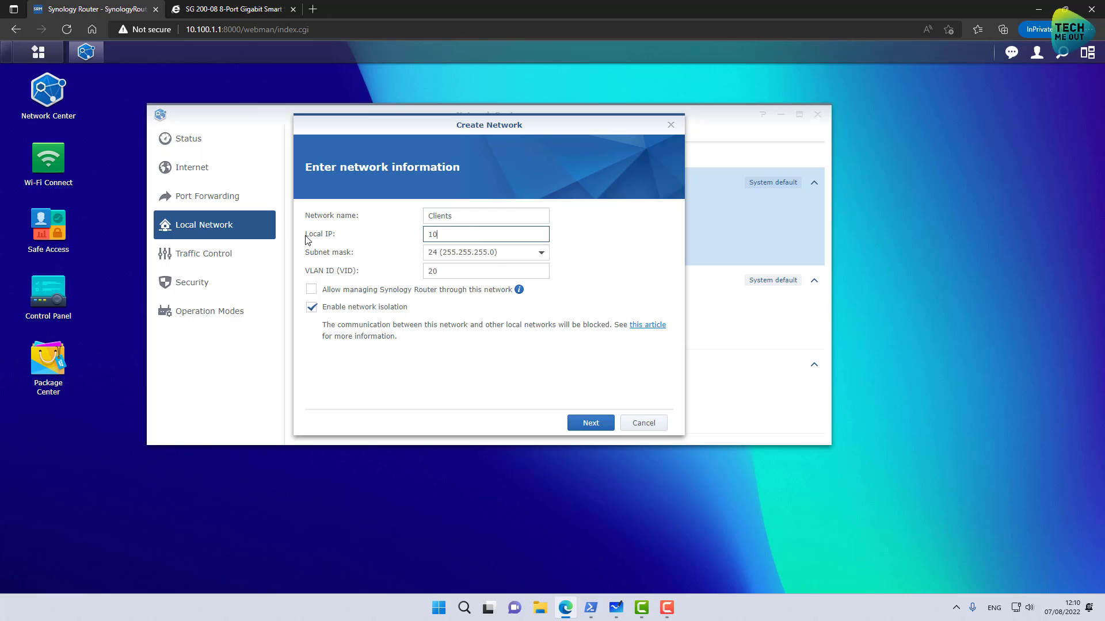
type(".100.20.1")
left_click(451, 276)
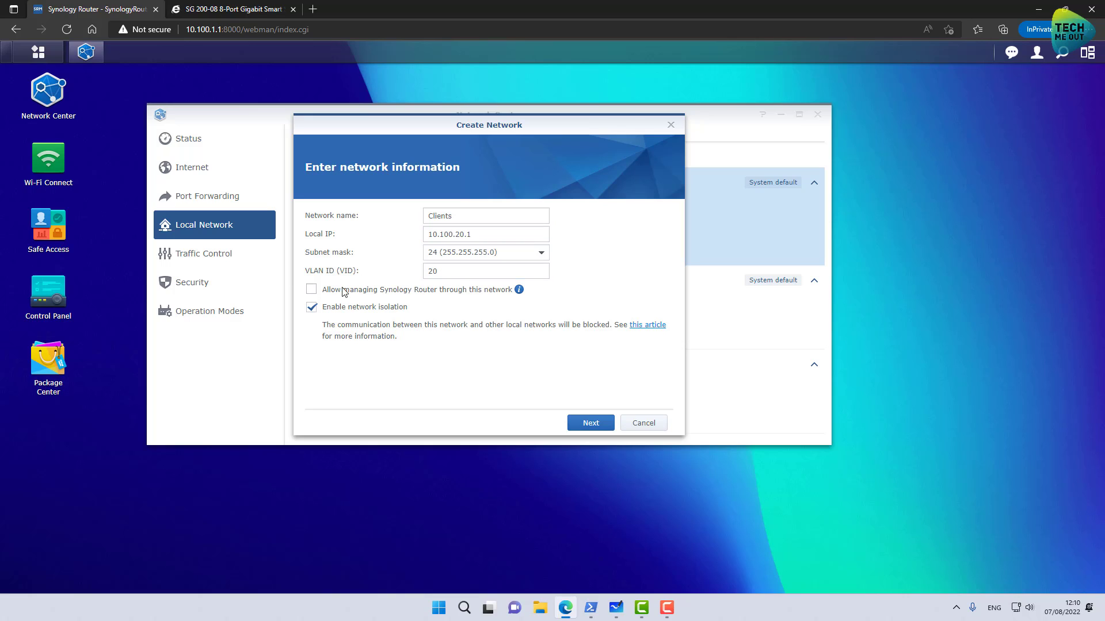
left_click(313, 291)
left_click(351, 309)
left_click(591, 423)
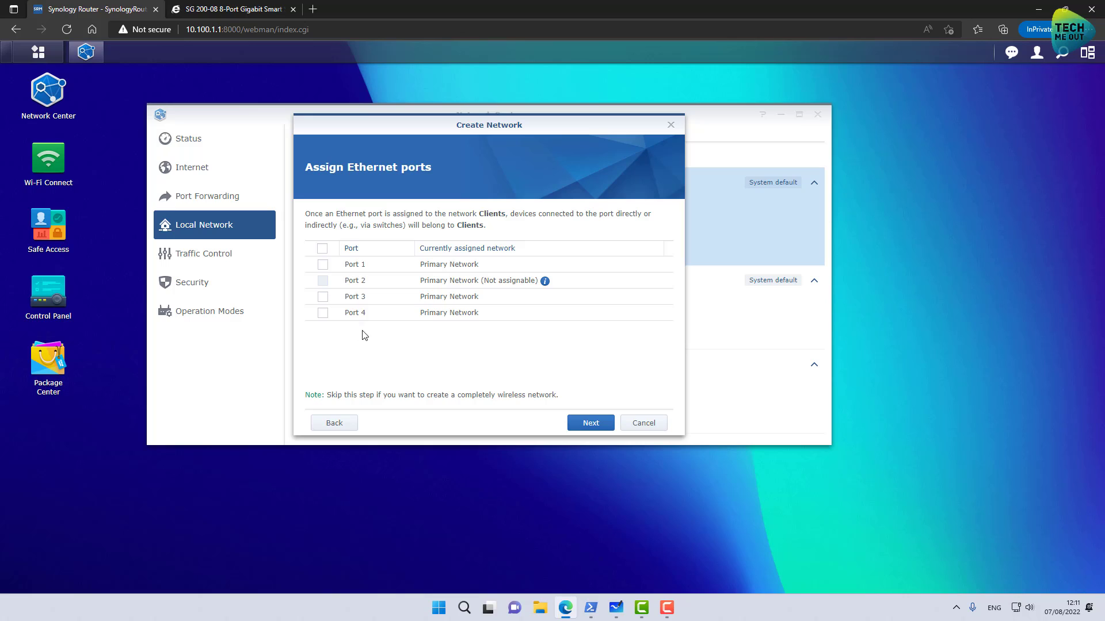
- Keep Port 4 on the Primary Network, leaving no ports assigned to Clients
left_click(322, 316)
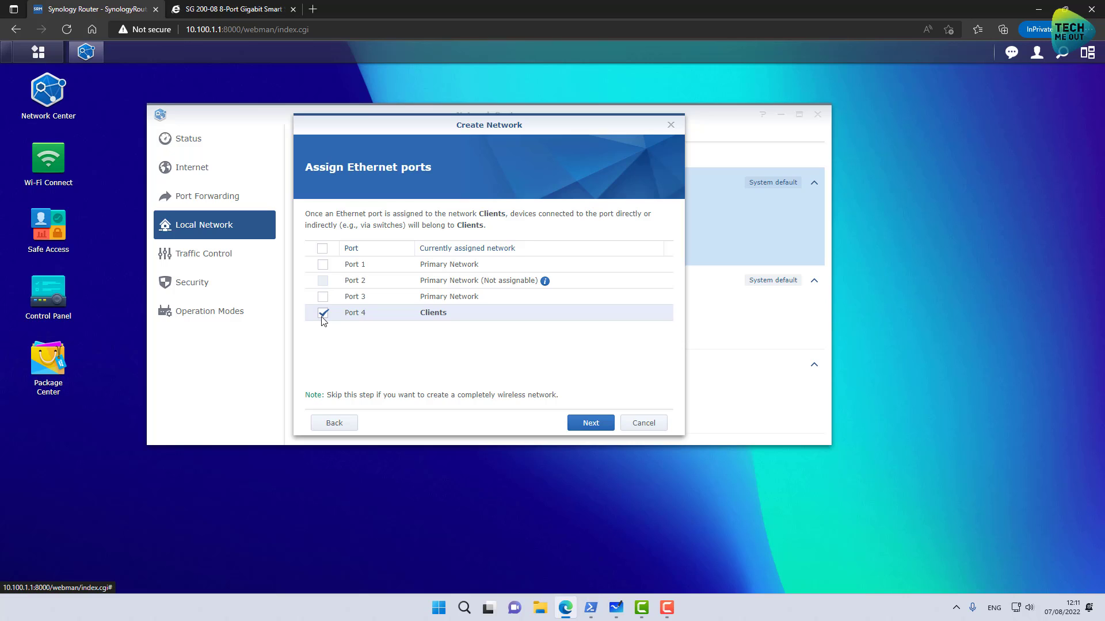
left_click(322, 319)
- Give Clients its own SRM-Clients Wi-Fi with a password and apply the network
left_click(586, 424)
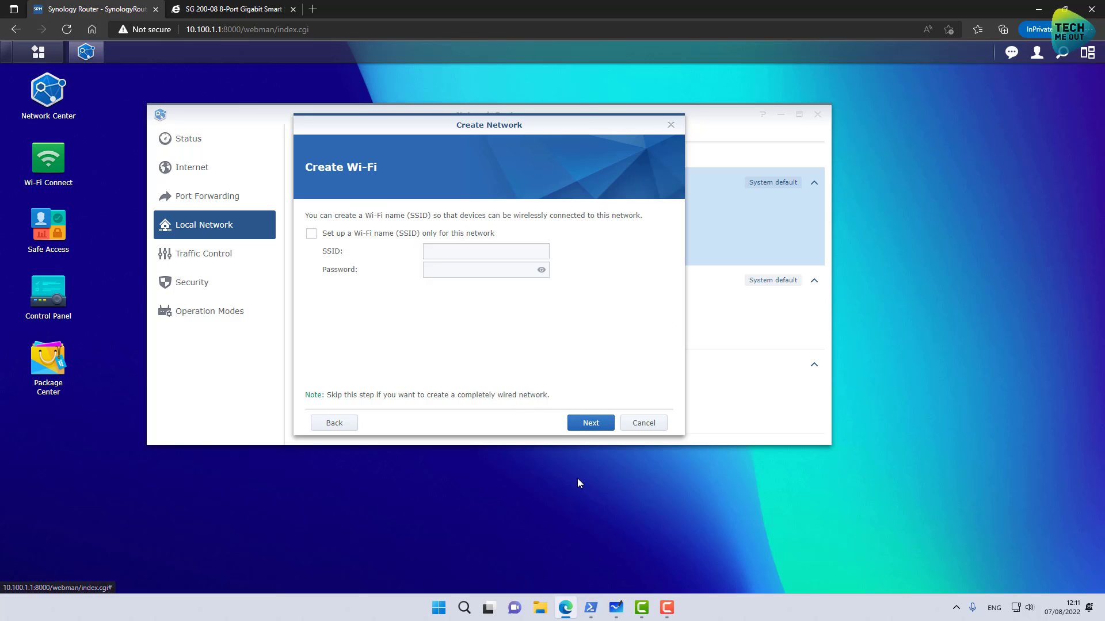
left_click(334, 236)
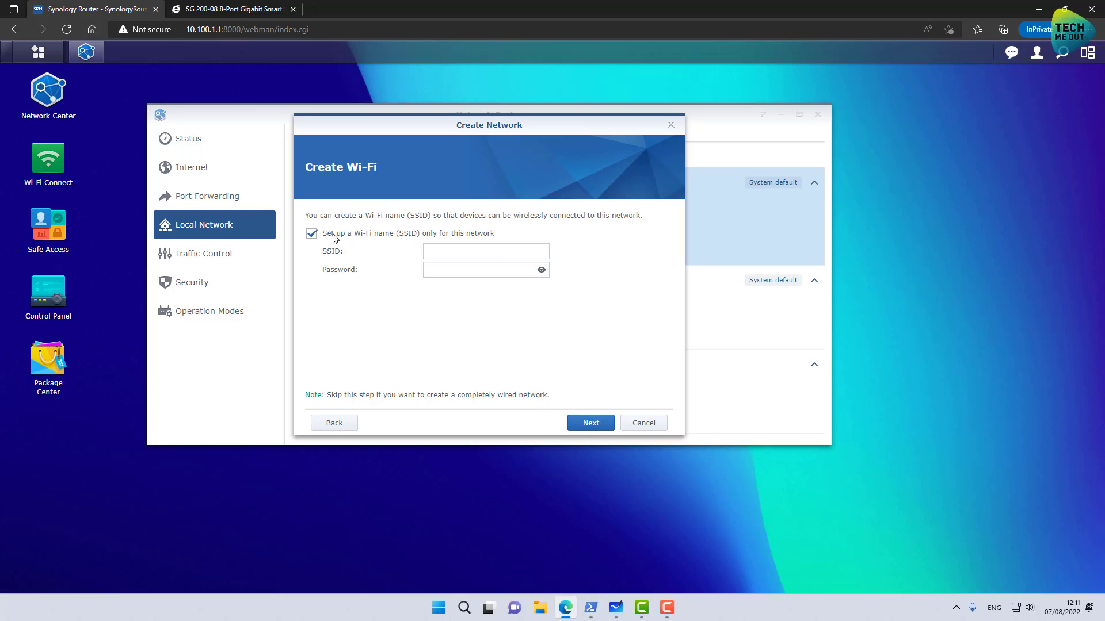
left_click(443, 250)
type("SRM-Clients")
left_click(462, 267)
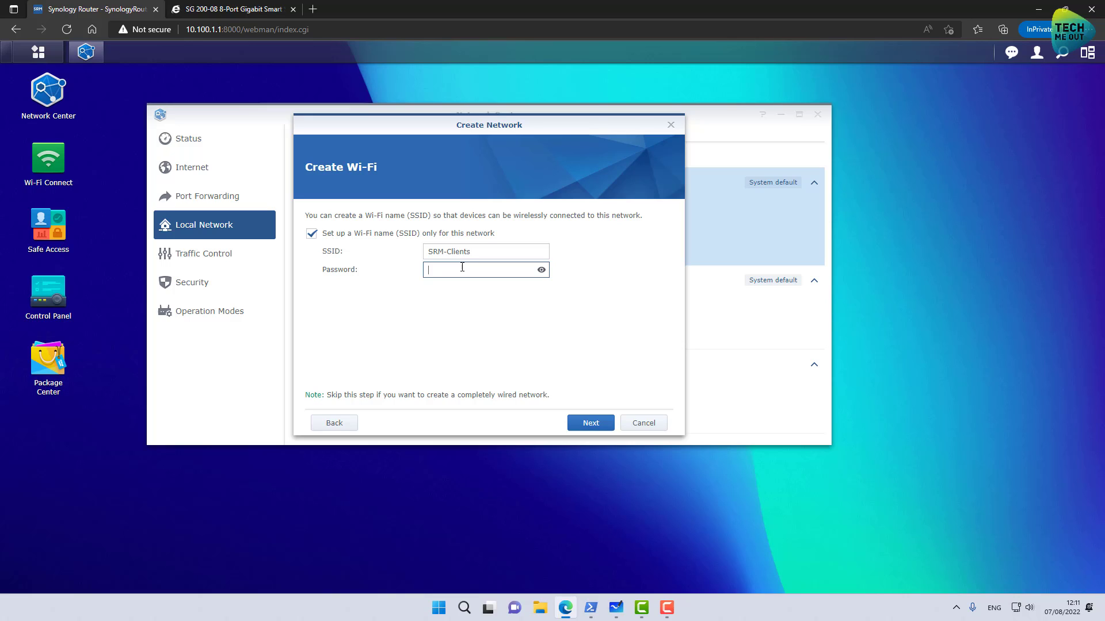
type("•••••••")
left_click(585, 424)
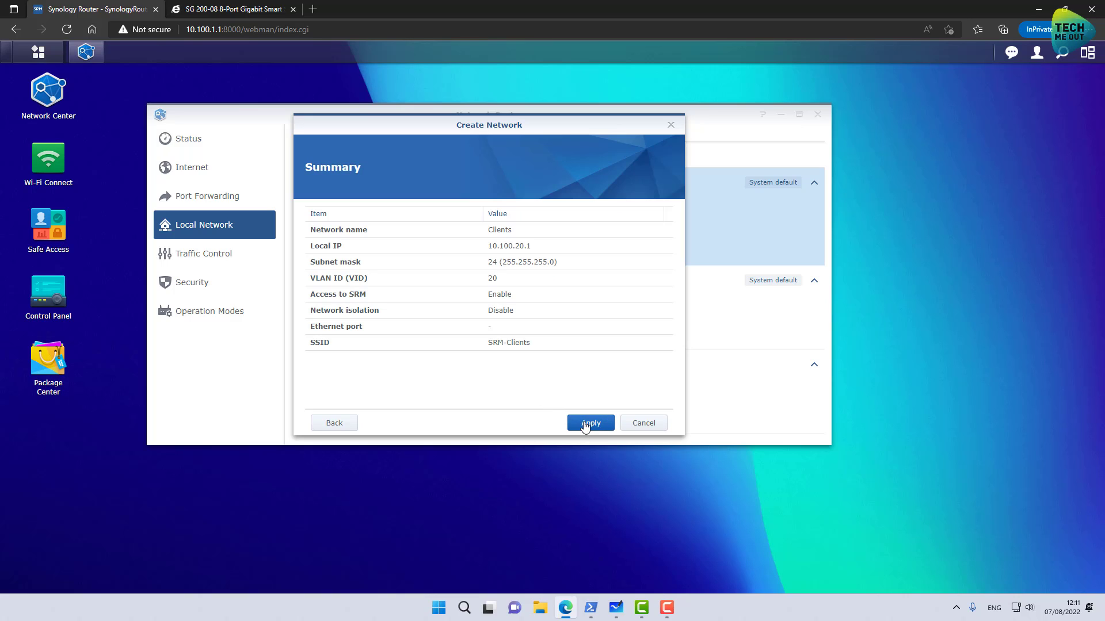
left_click(585, 425)
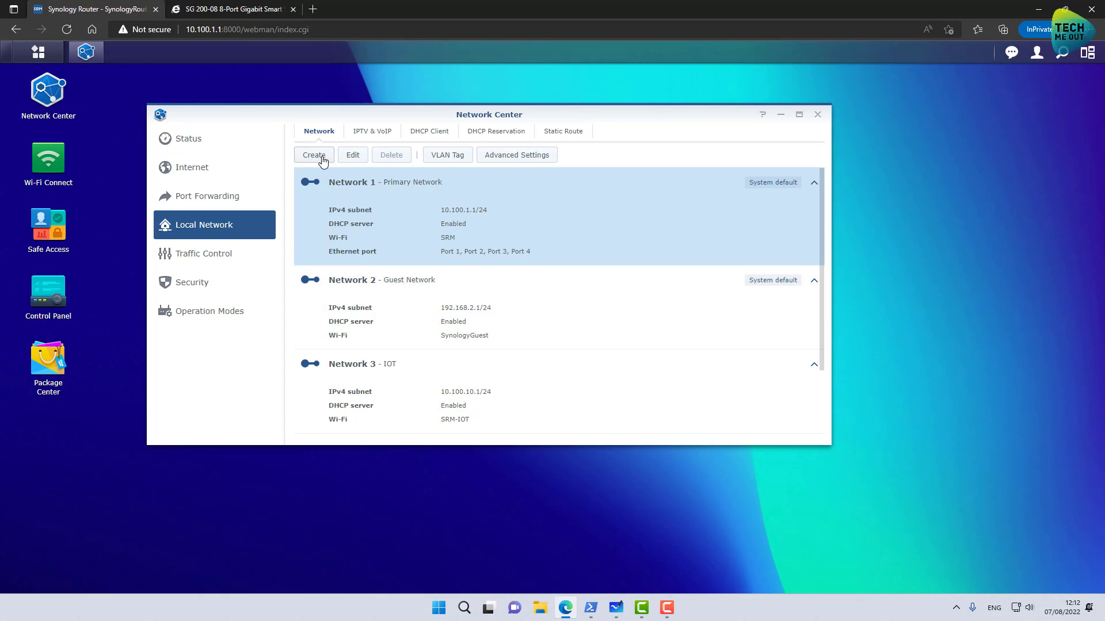
- Define a Servers network at 10.100.30.1 with router management allowed and isolation off
left_click(314, 155)
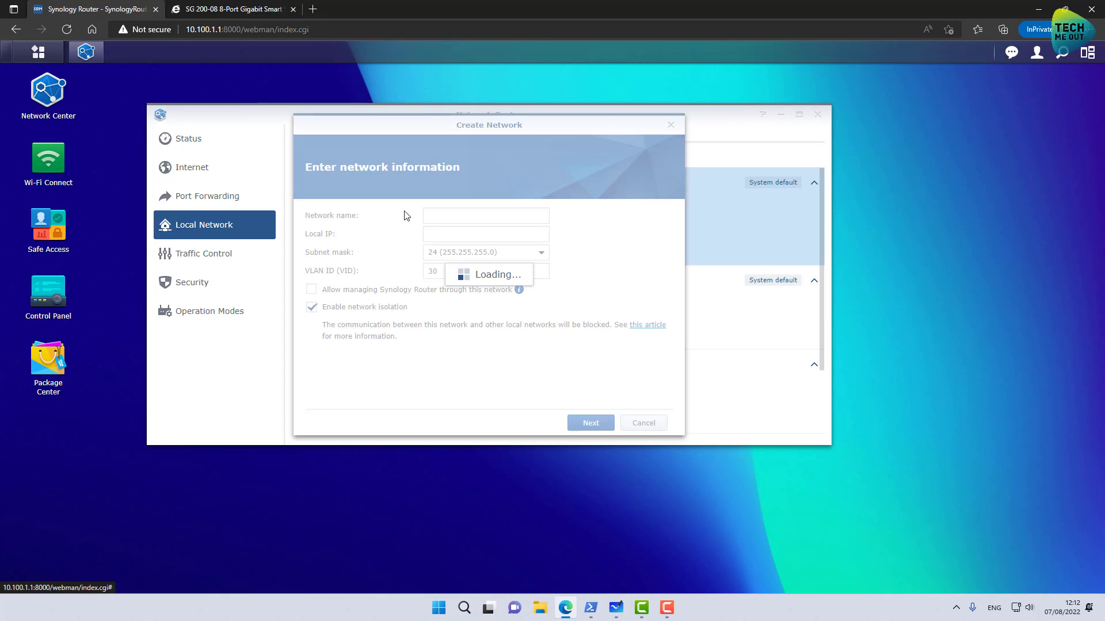
left_click(442, 223)
type("Servers")
key("Tab")
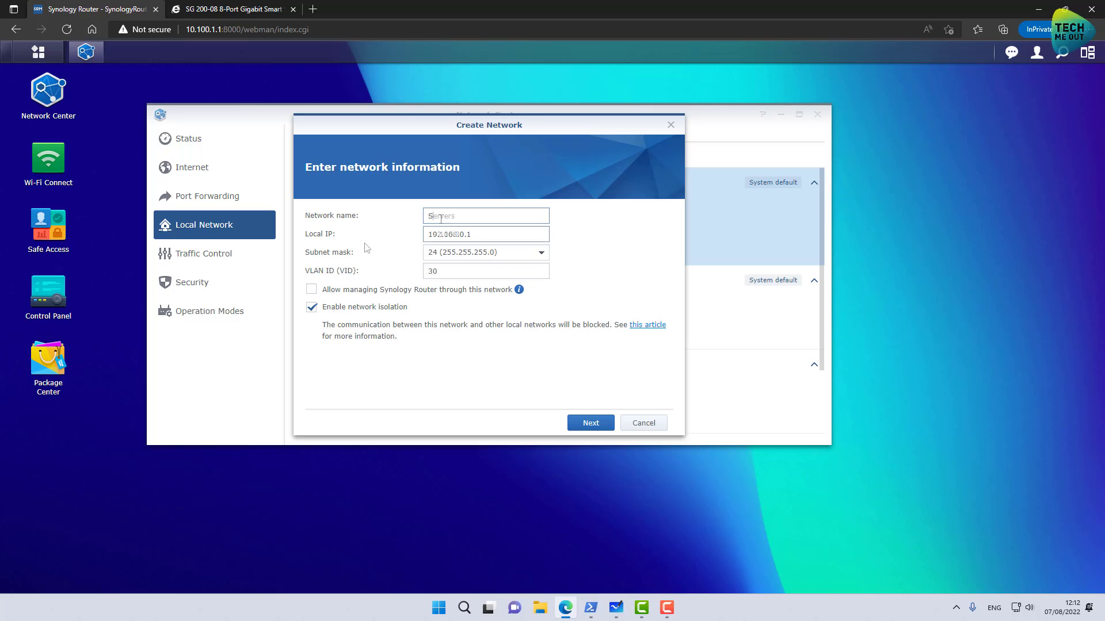
type("10.100.30.1")
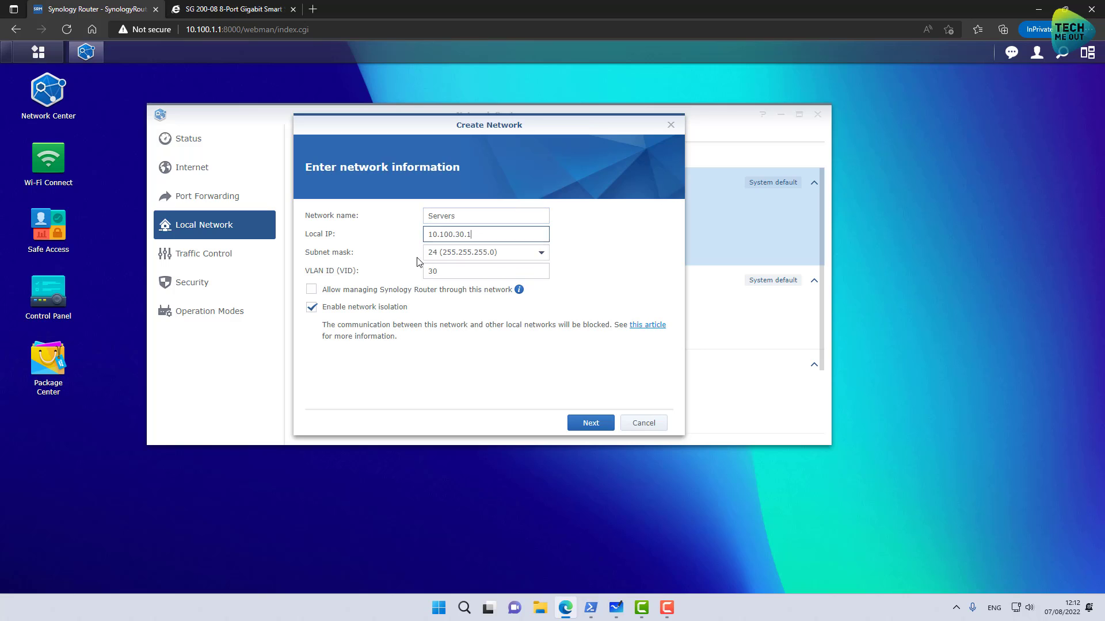
left_click(355, 291)
left_click(312, 309)
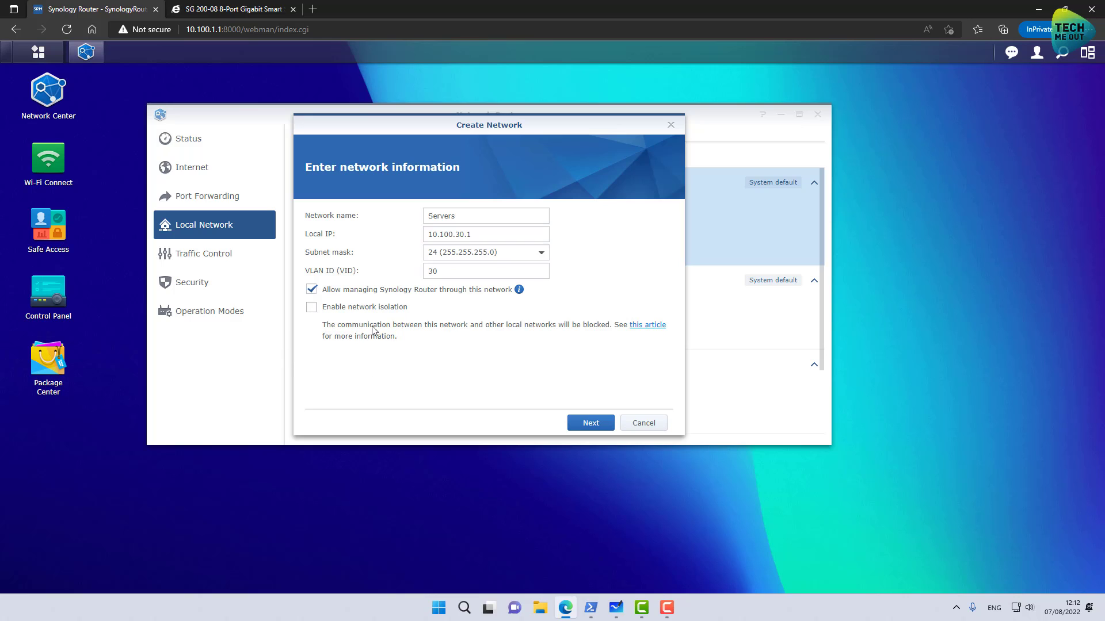
- Skip Ethernet ports and Wi-Fi, confirm, and create the Servers network
left_click(587, 424)
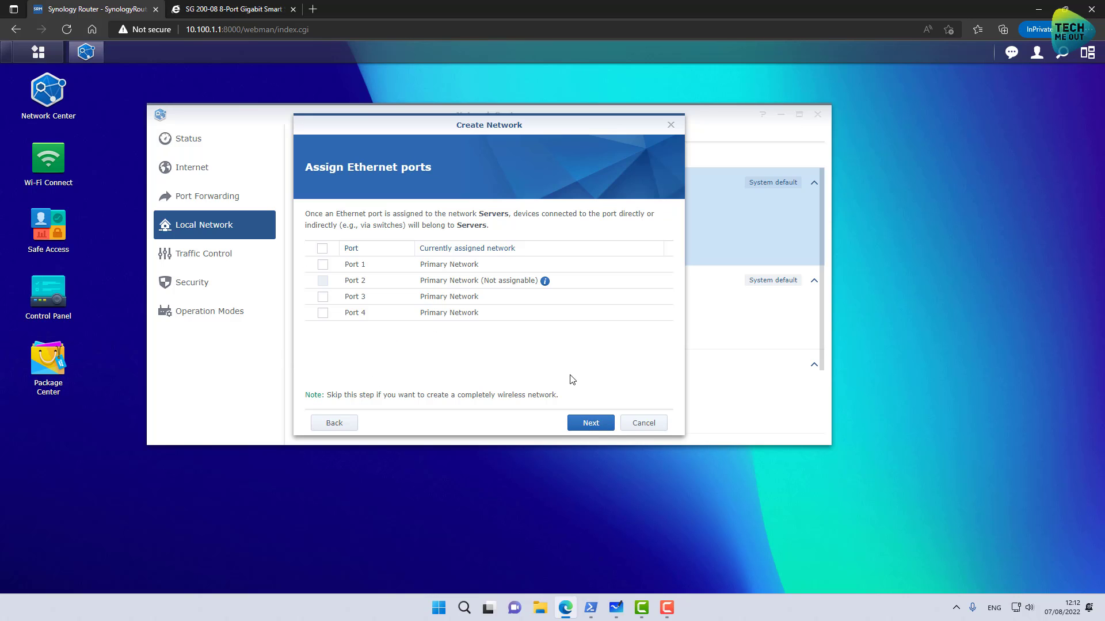
left_click(588, 424)
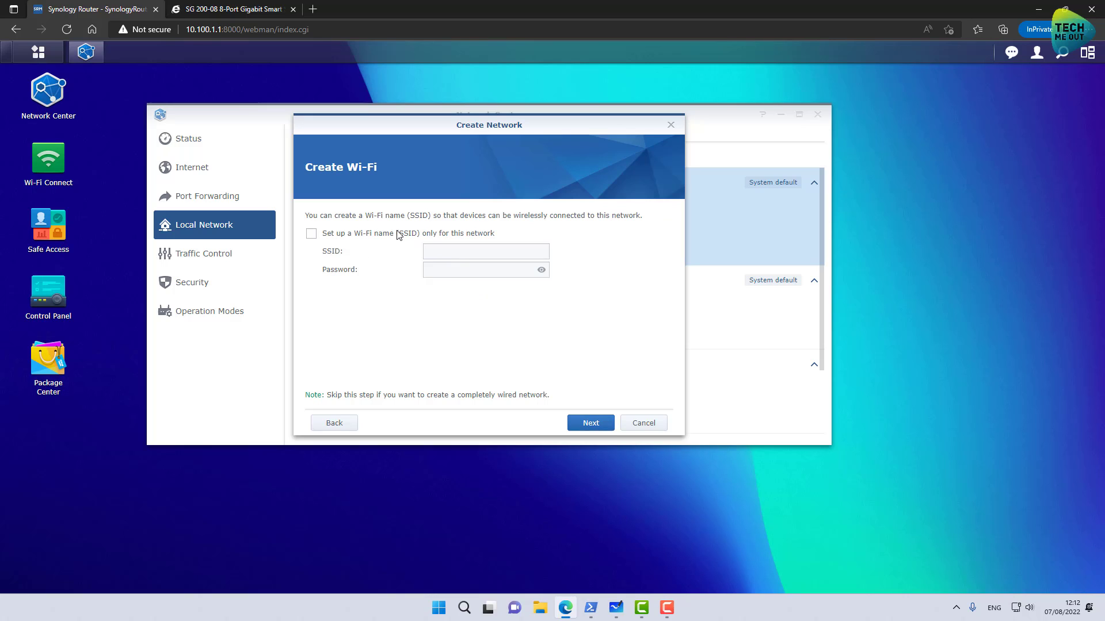
left_click(599, 429)
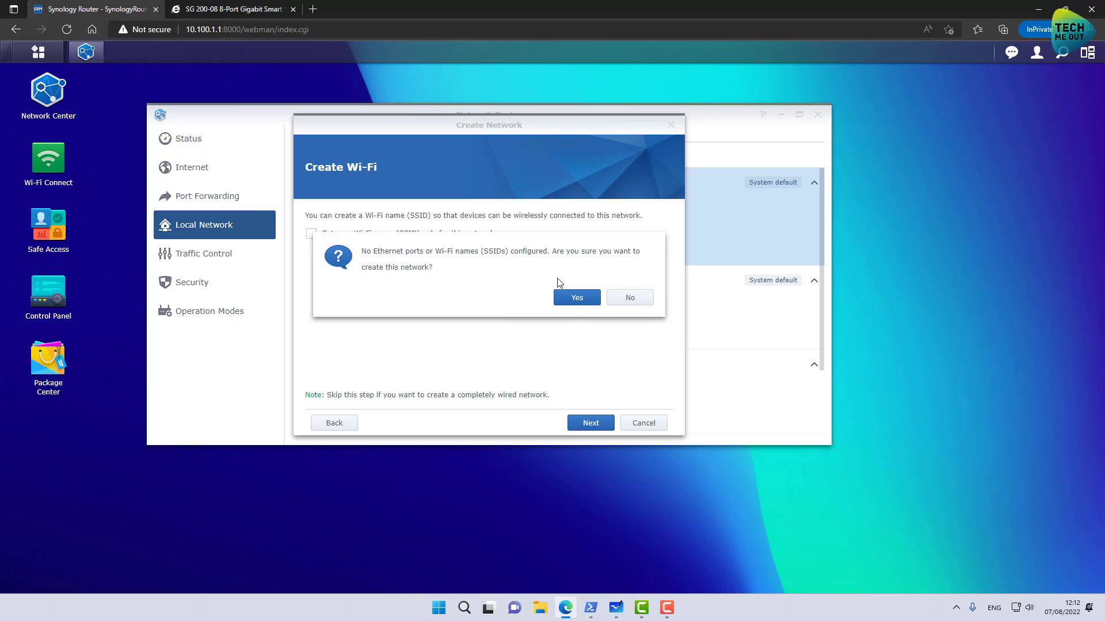
left_click(576, 298)
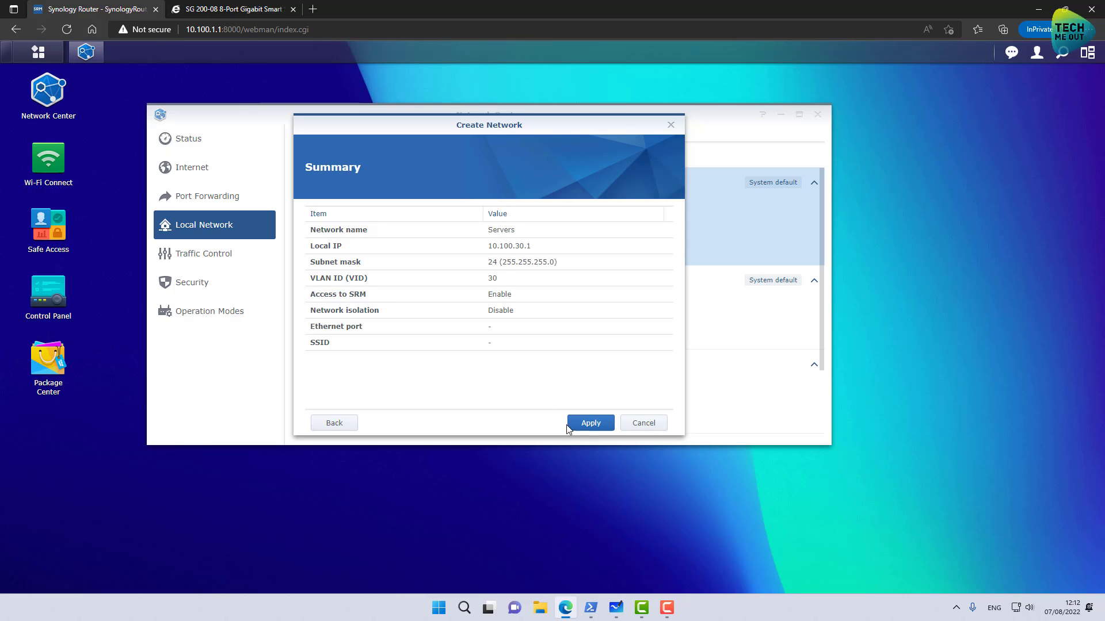
left_click(590, 424)
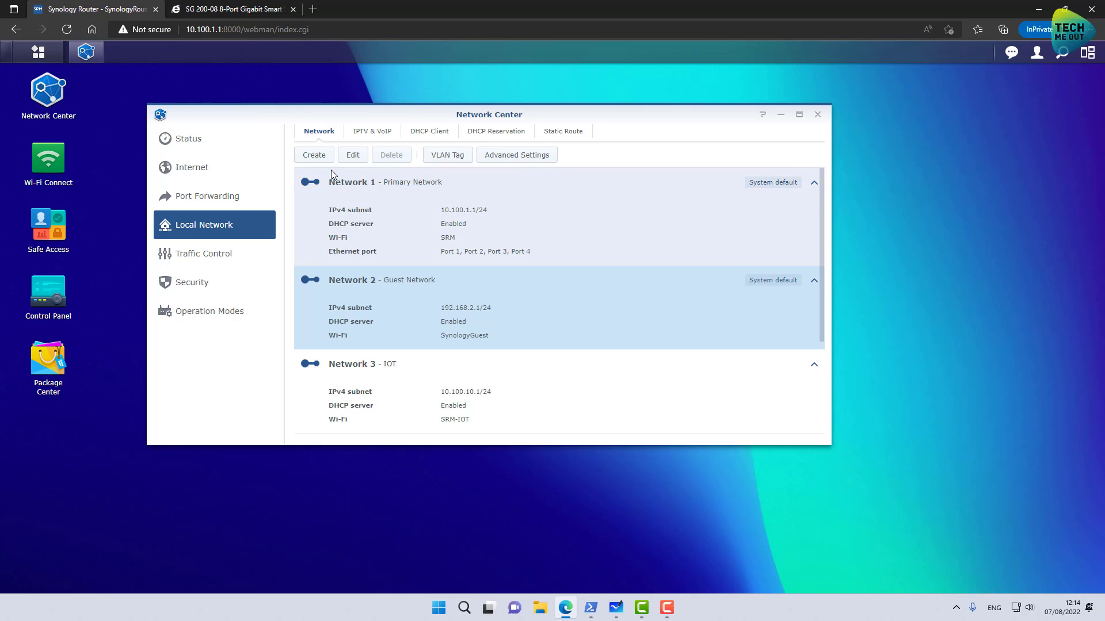
- Attempt to create a sixth local network, triggering the five-network limit notice
left_click(314, 156)
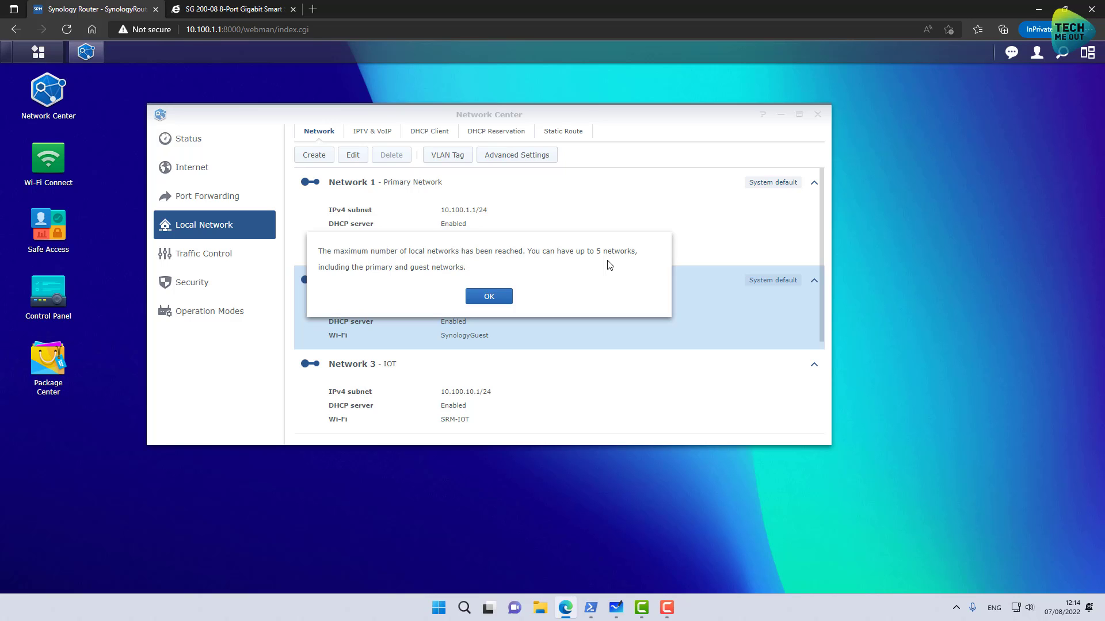
- Dismiss the network-limit warning and select Network 5 – Servers (10.100.30.1/24) in the network list
left_click(489, 297)
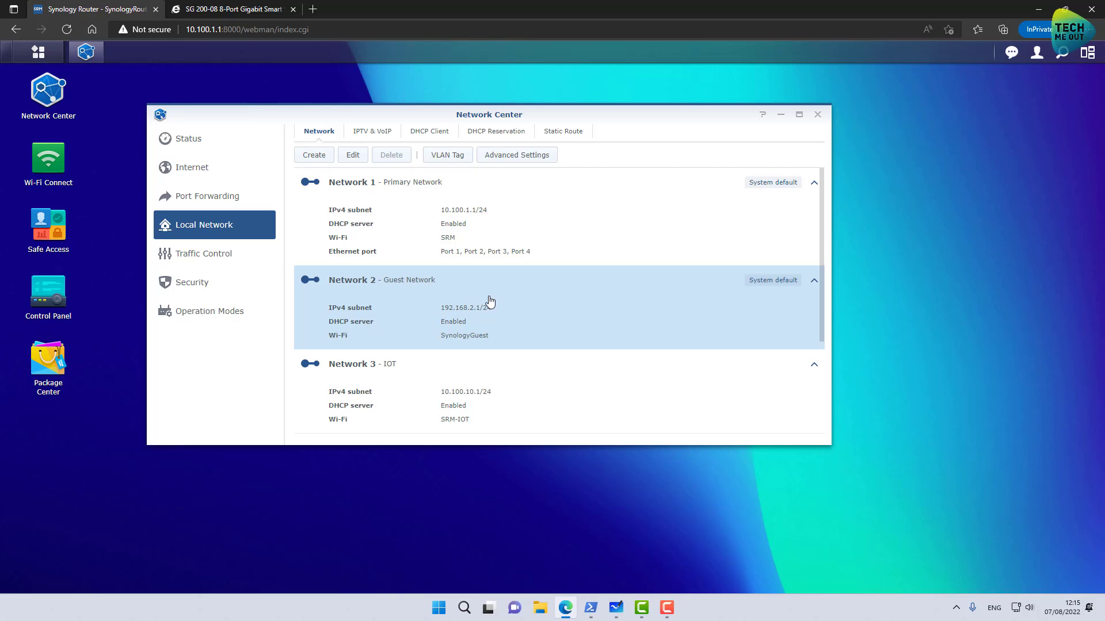
scroll(490, 300, "down", 3)
left_click(471, 417)
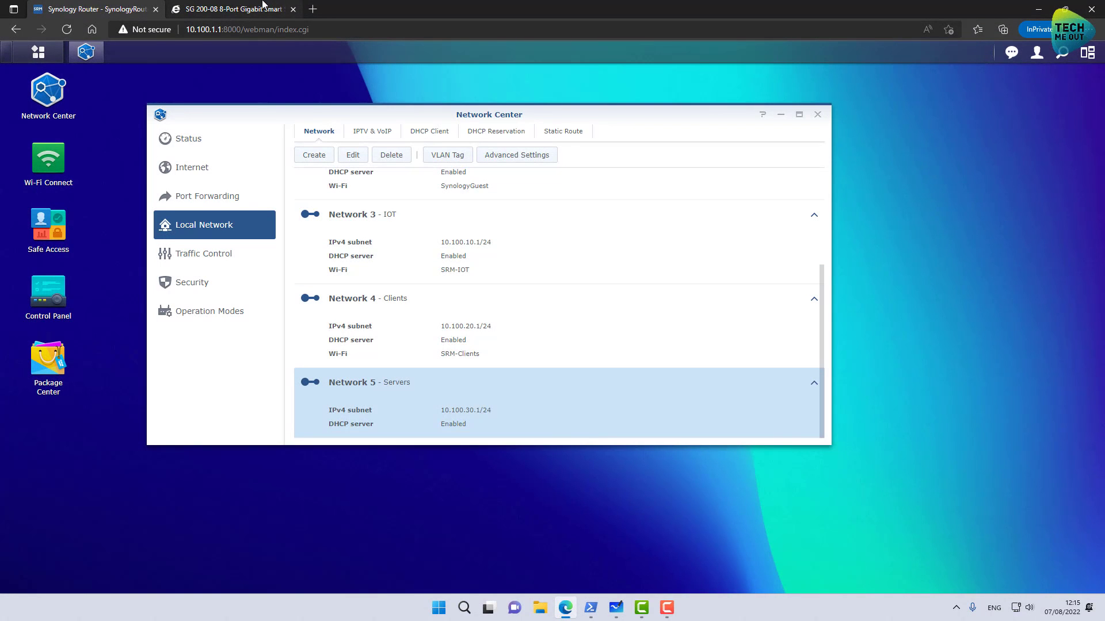
- Log back in to the switch and add VLAN 30 named Servers beside VLANs 10 and 20
left_click(263, 7)
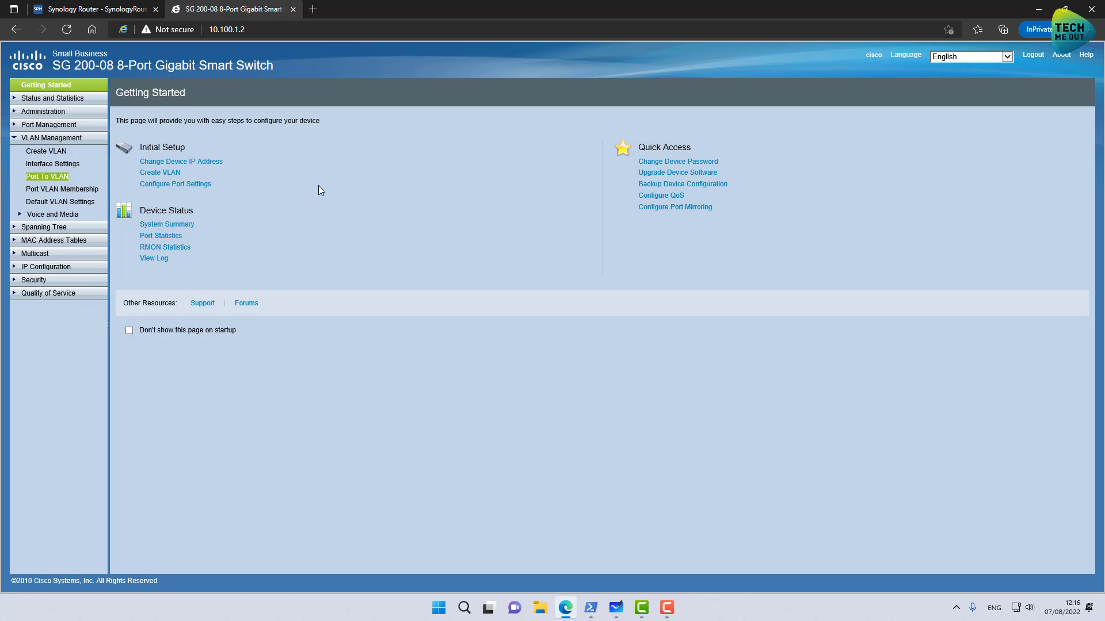
left_click(58, 152)
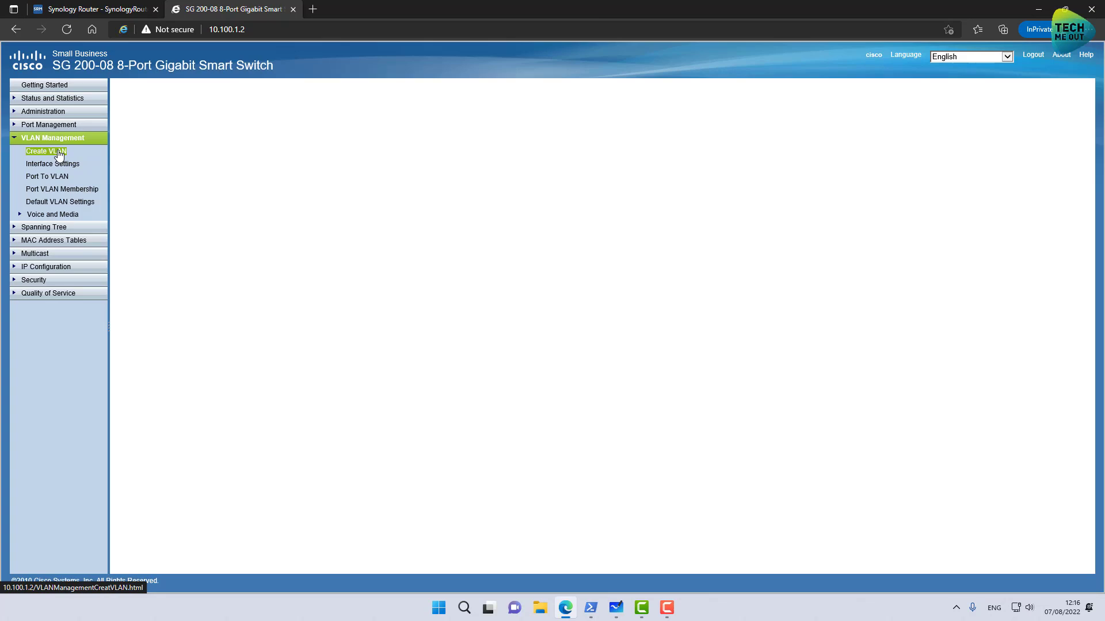
type("cis")
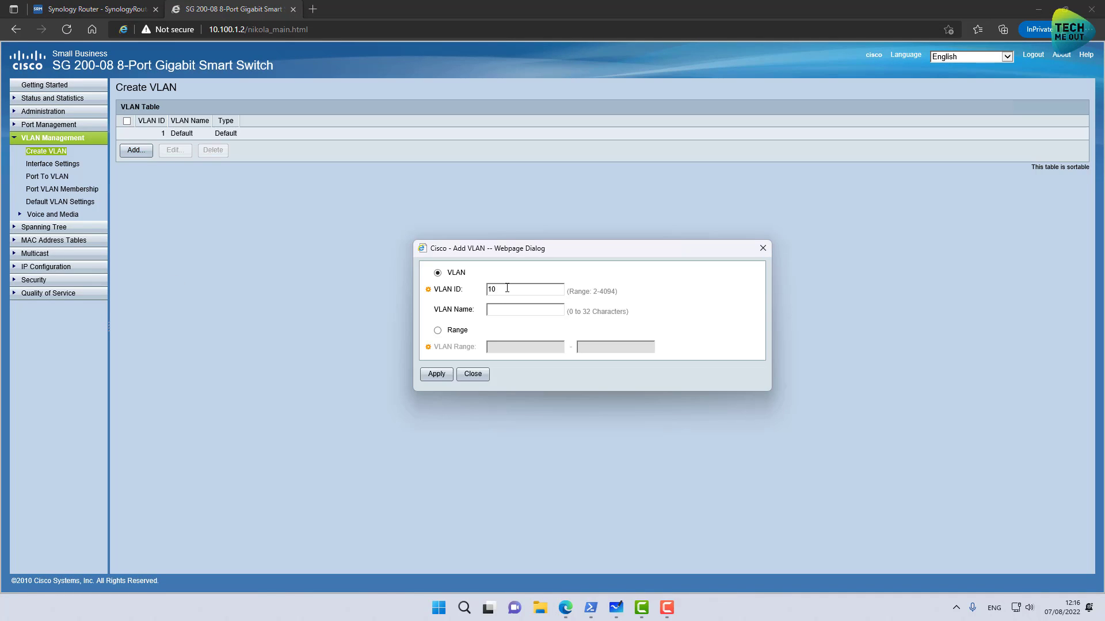
key("Return")
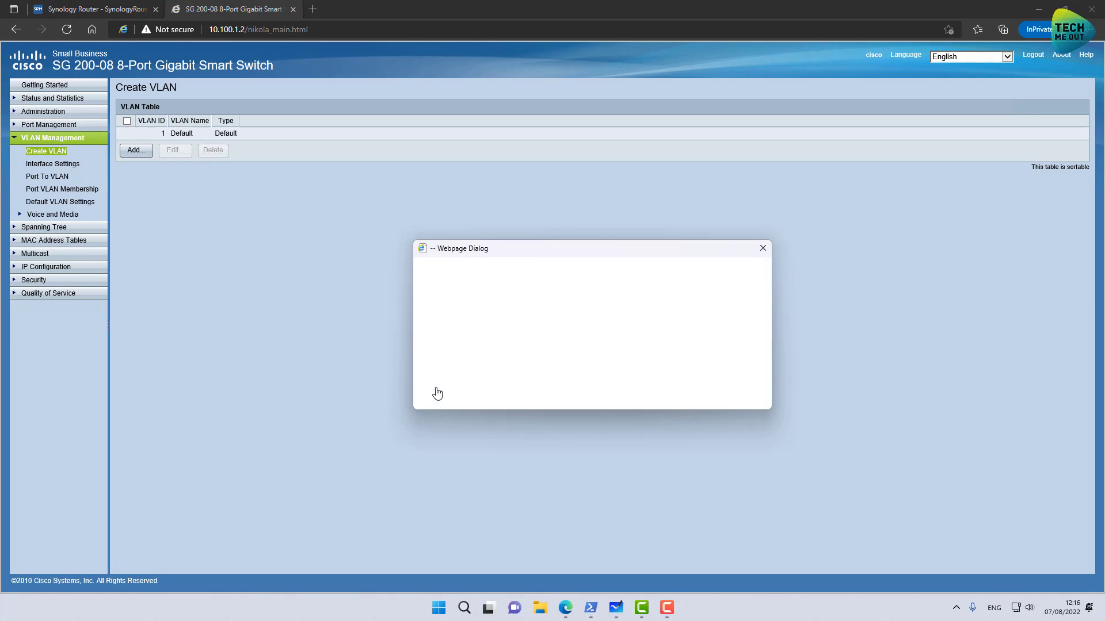
type("30")
key("Tab")
type("Servers")
left_click(435, 387)
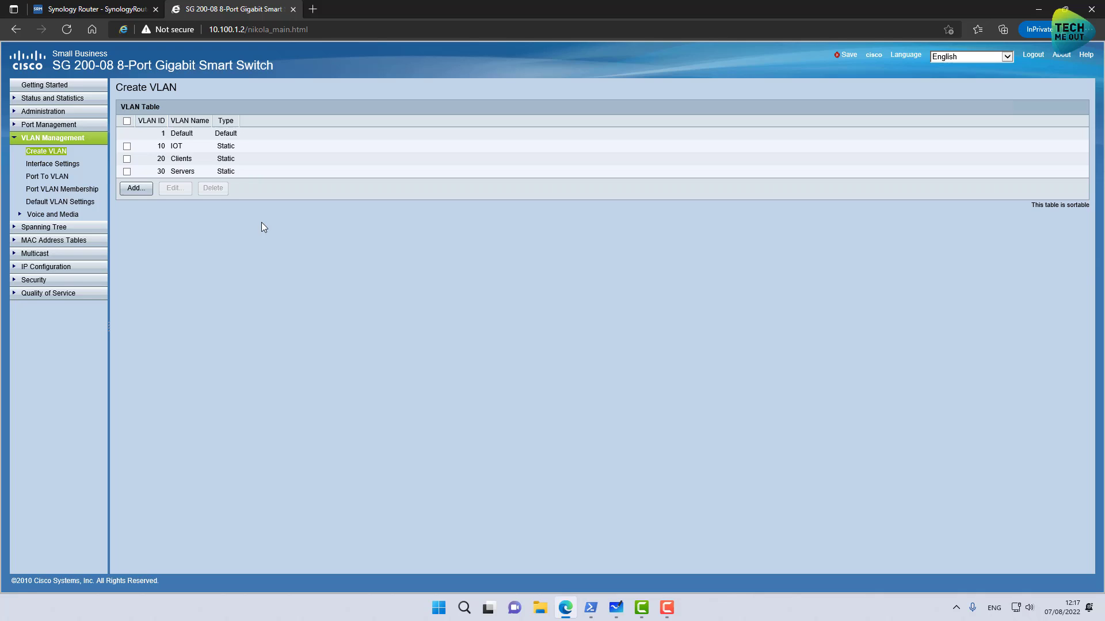
- Make port g6 an untagged member of VLAN 10 and port g7 untagged in VLAN 20
left_click(62, 179)
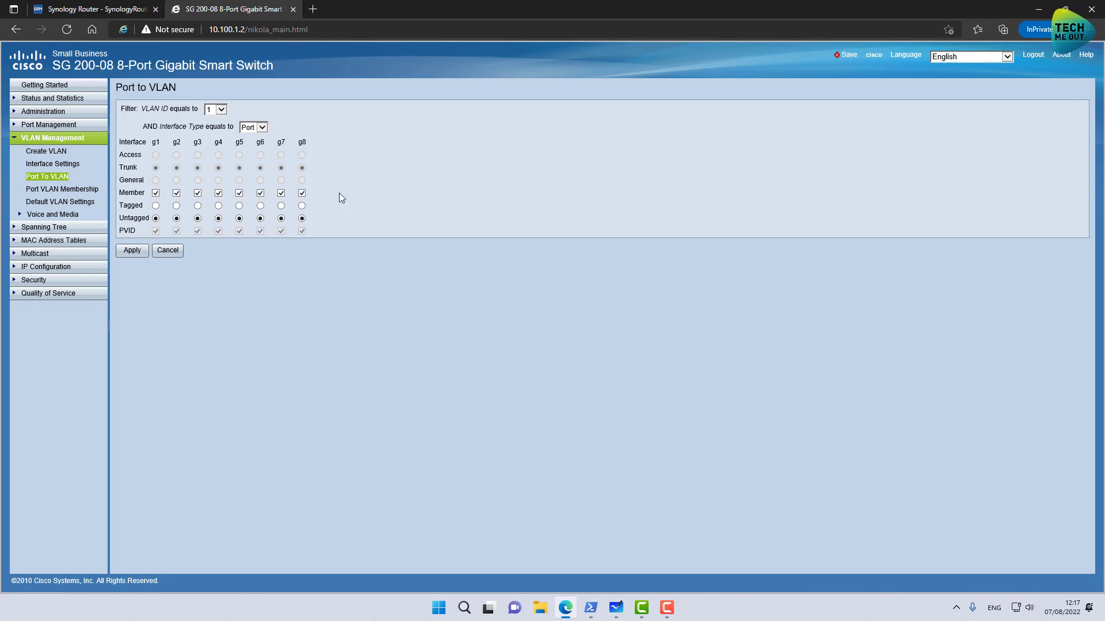
left_click(222, 111)
left_click(222, 118)
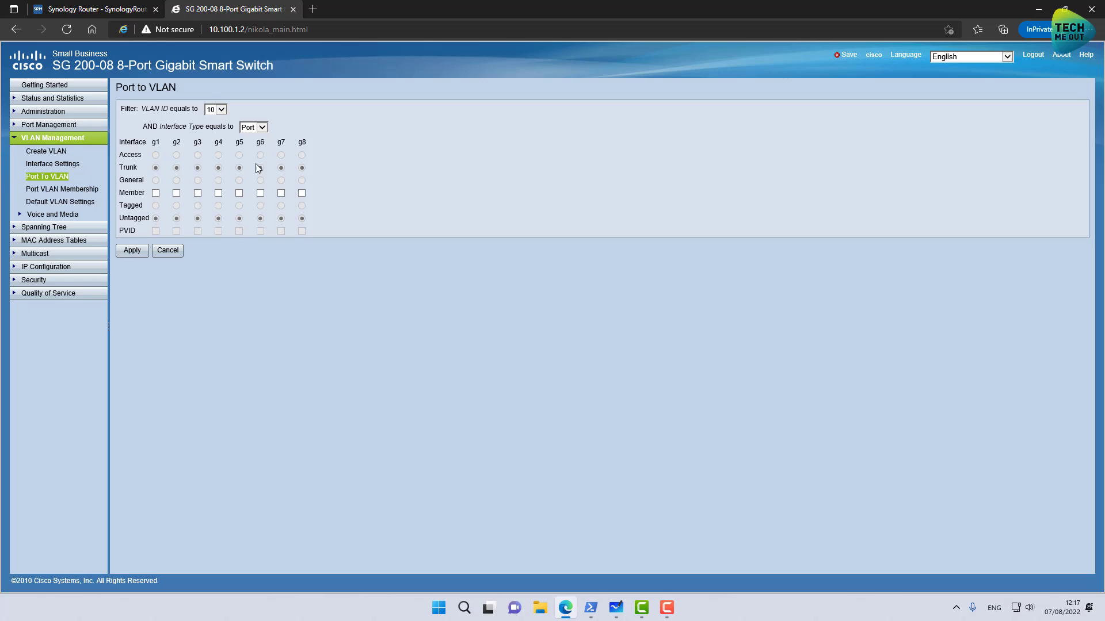
left_click(260, 193)
left_click(261, 219)
left_click(133, 252)
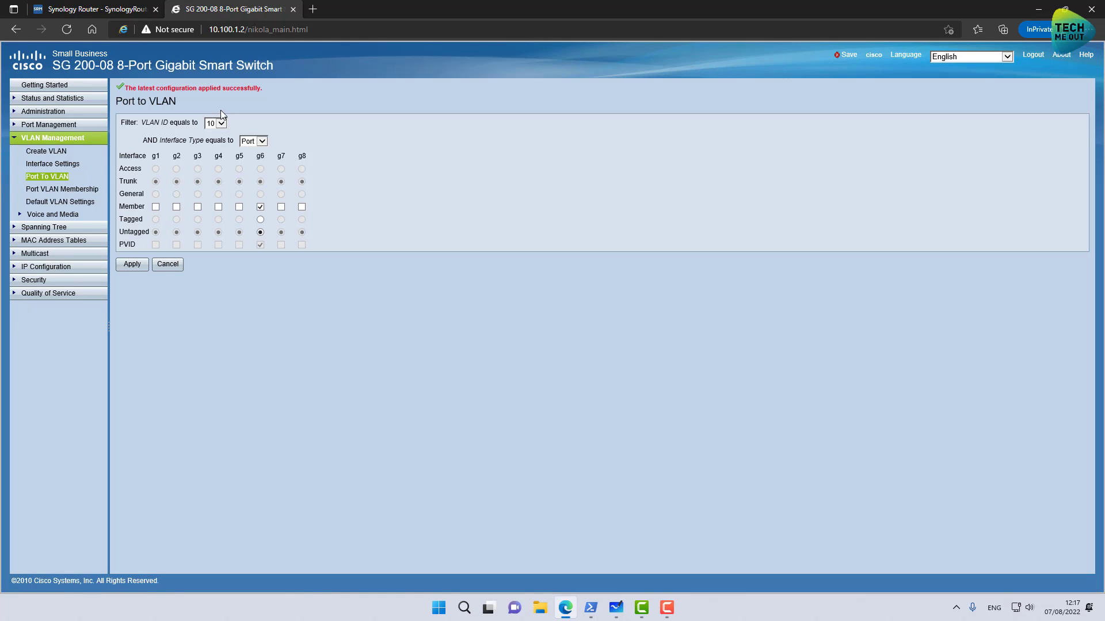
left_click(220, 119)
left_click(219, 131)
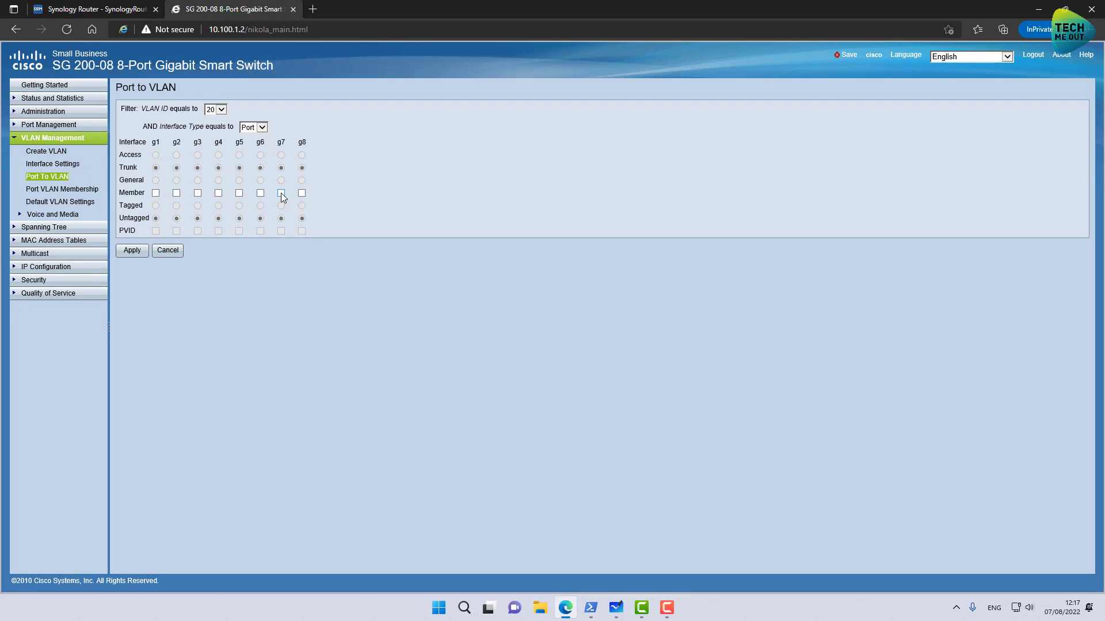
left_click(281, 194)
left_click(132, 253)
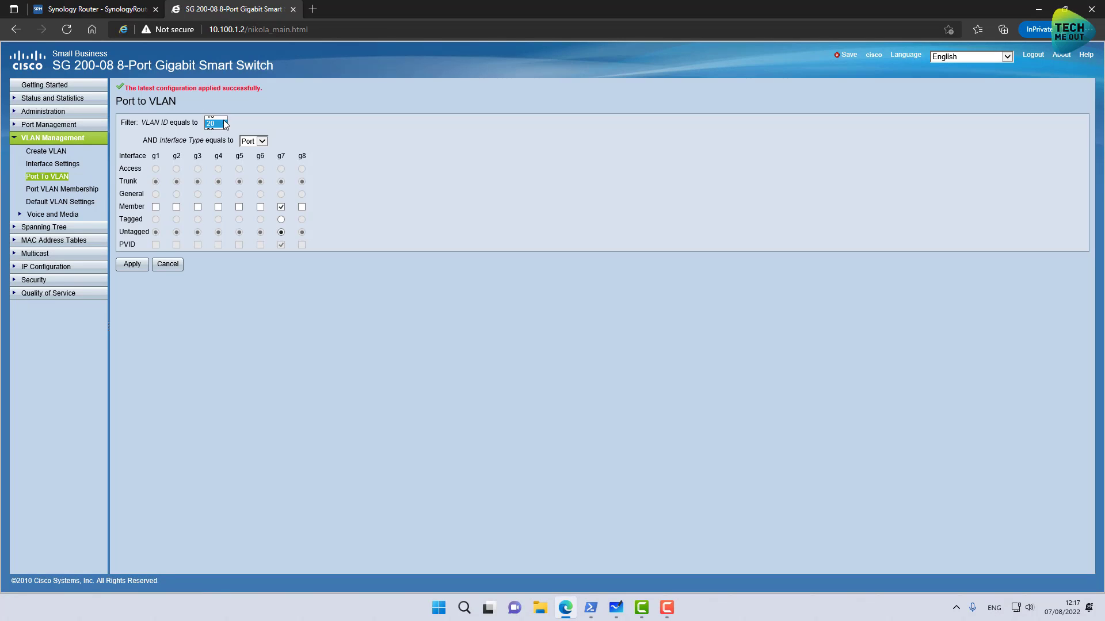
- Make port g8 an untagged member of VLAN 30, then bring up the save-configuration page
left_click(215, 123)
left_click(212, 131)
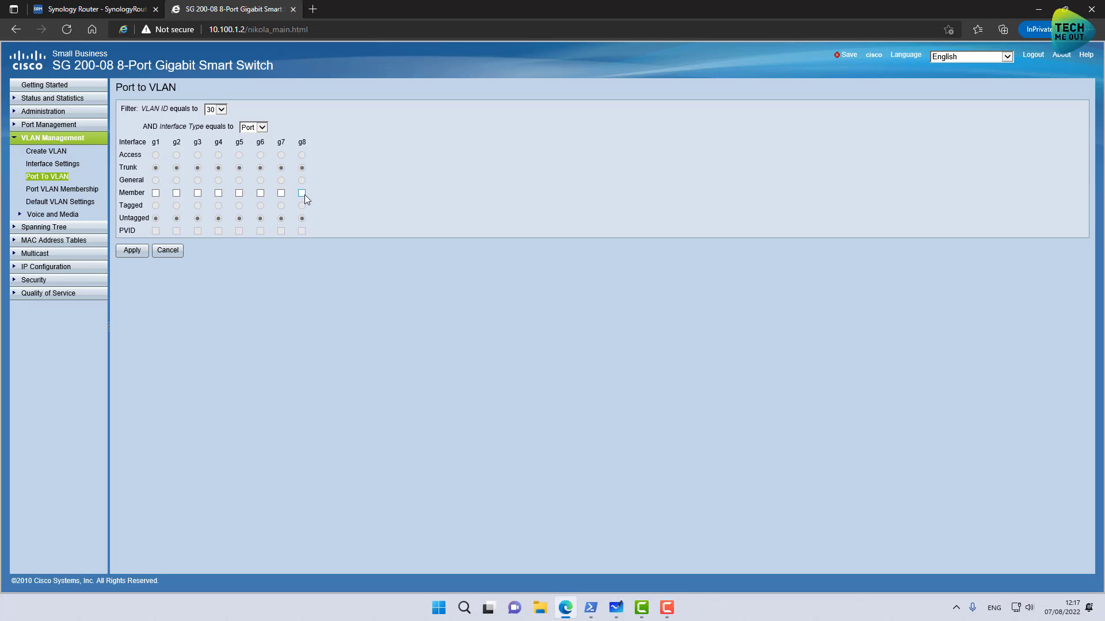
left_click(301, 193)
left_click(131, 251)
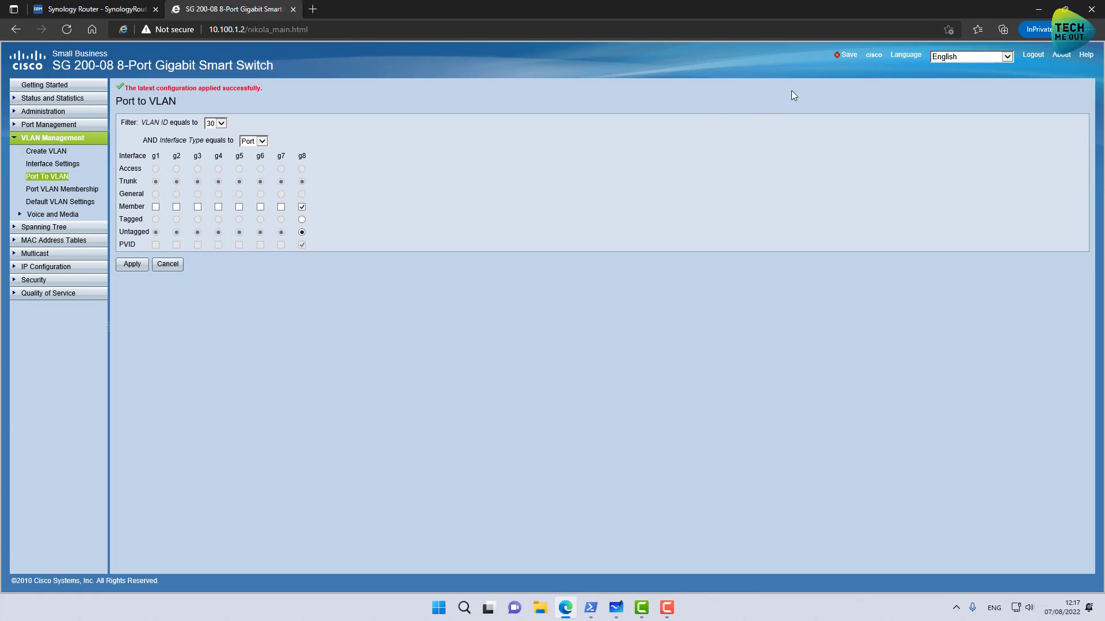
left_click(848, 55)
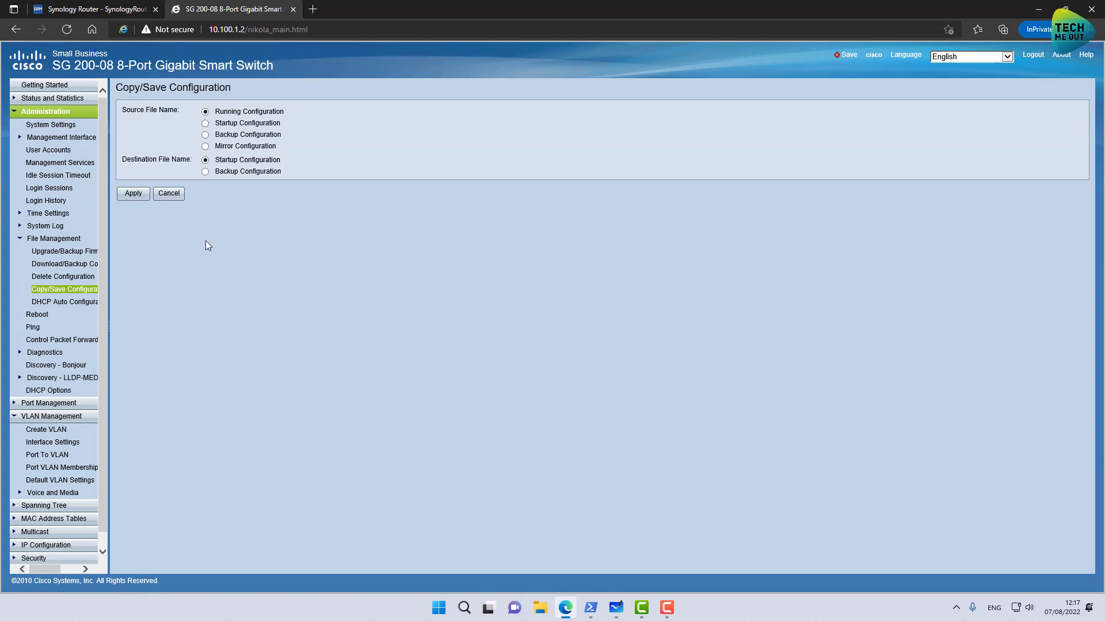
- Copy the switch's running configuration to startup and view the Port VLAN Membership table
left_click(133, 236)
left_click(75, 468)
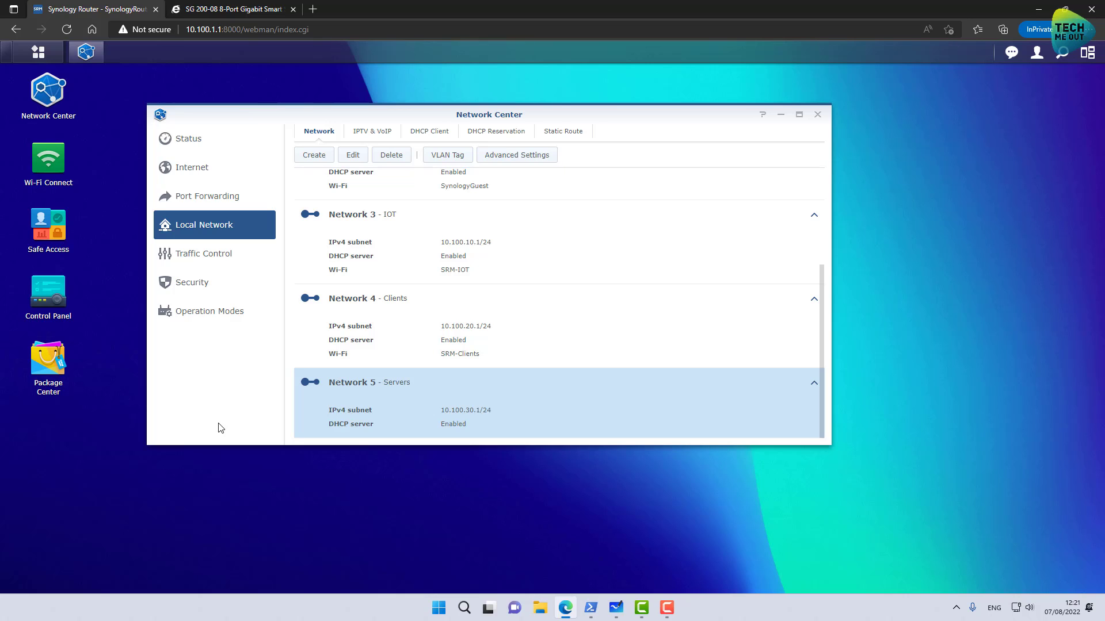
- Return to the SG200-08 switch and show the Port to VLAN assignments for VLAN 1
left_click(215, 10)
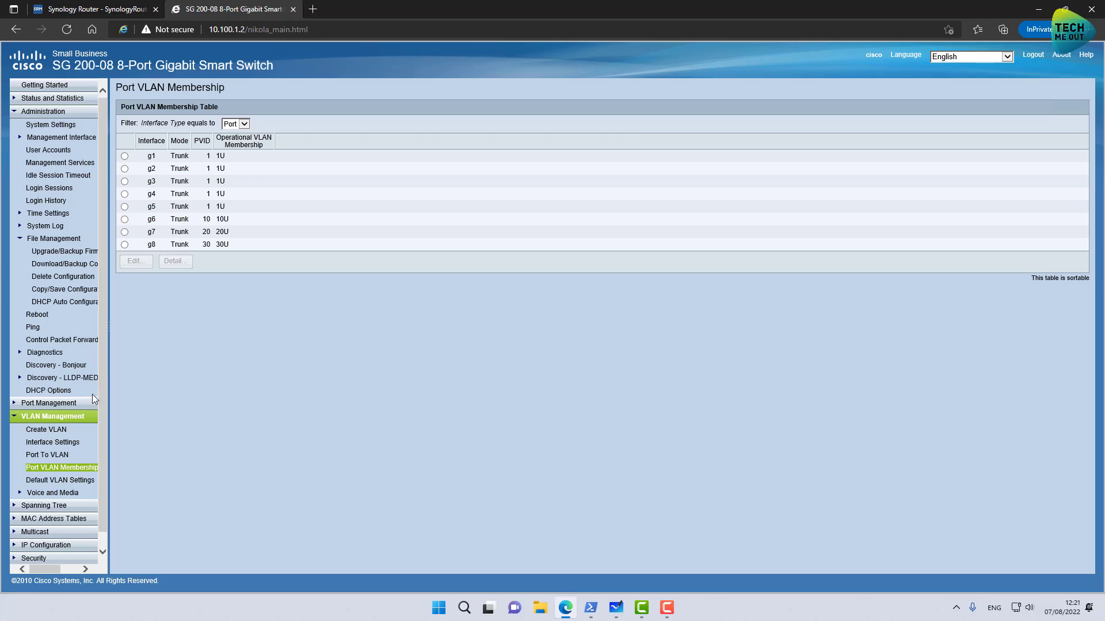
left_click(47, 455)
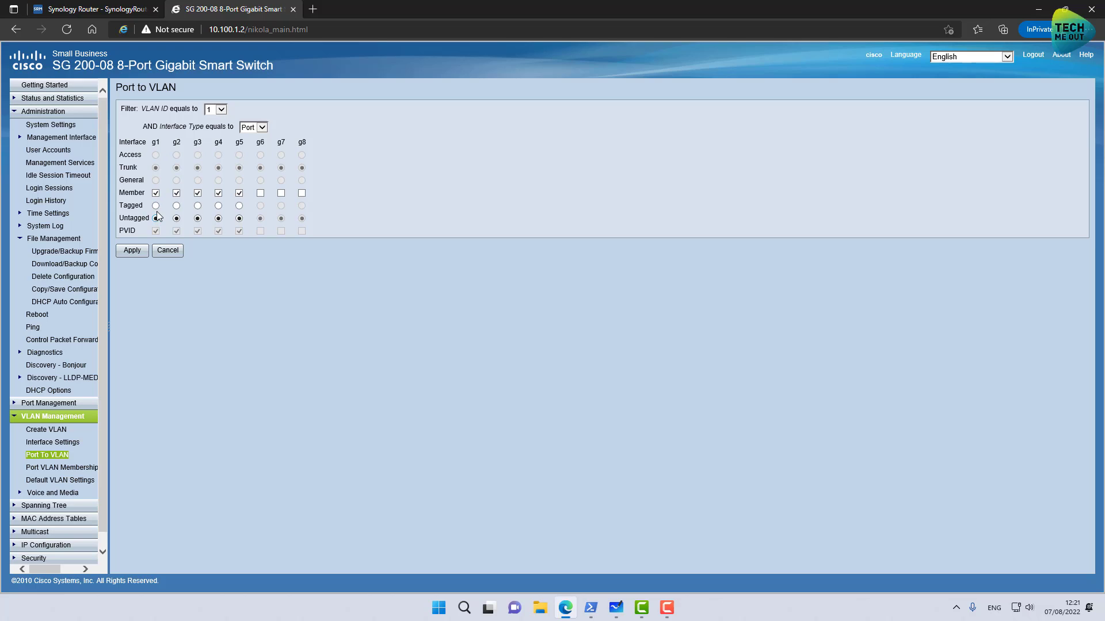
- Make port g1 a tagged trunk member of VLANs 10, 20 and 30, applying each change
left_click(220, 109)
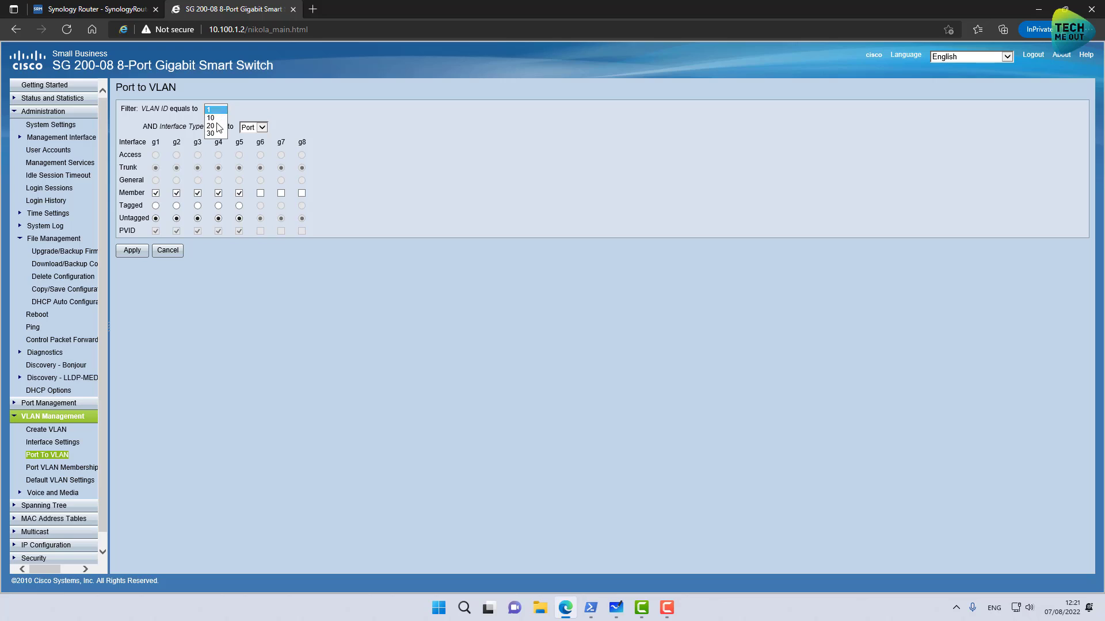
left_click(217, 126)
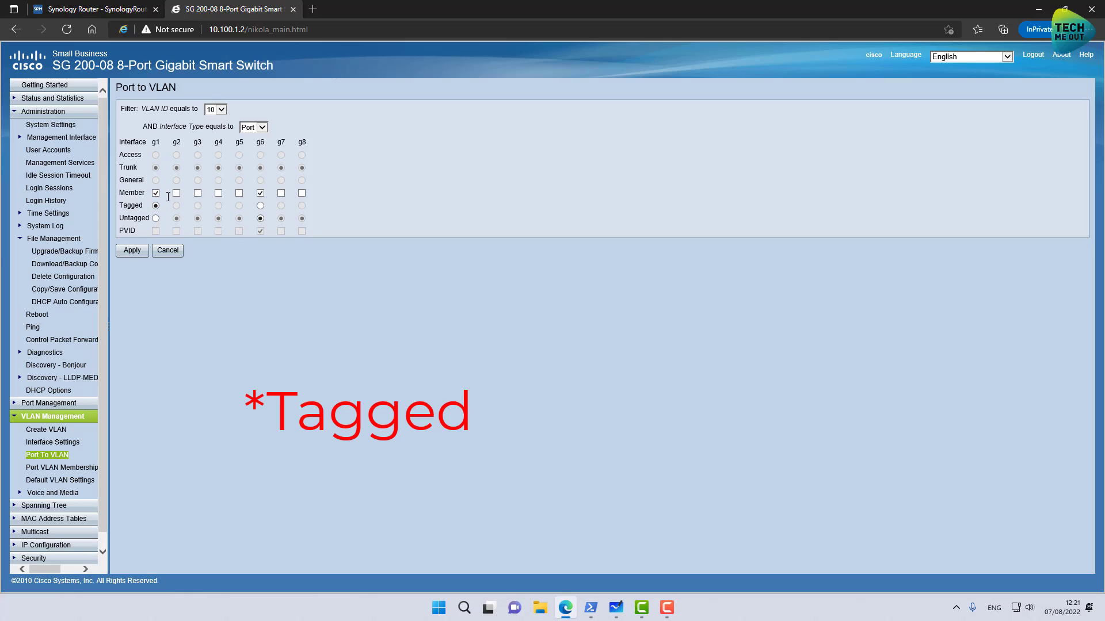
left_click(132, 250)
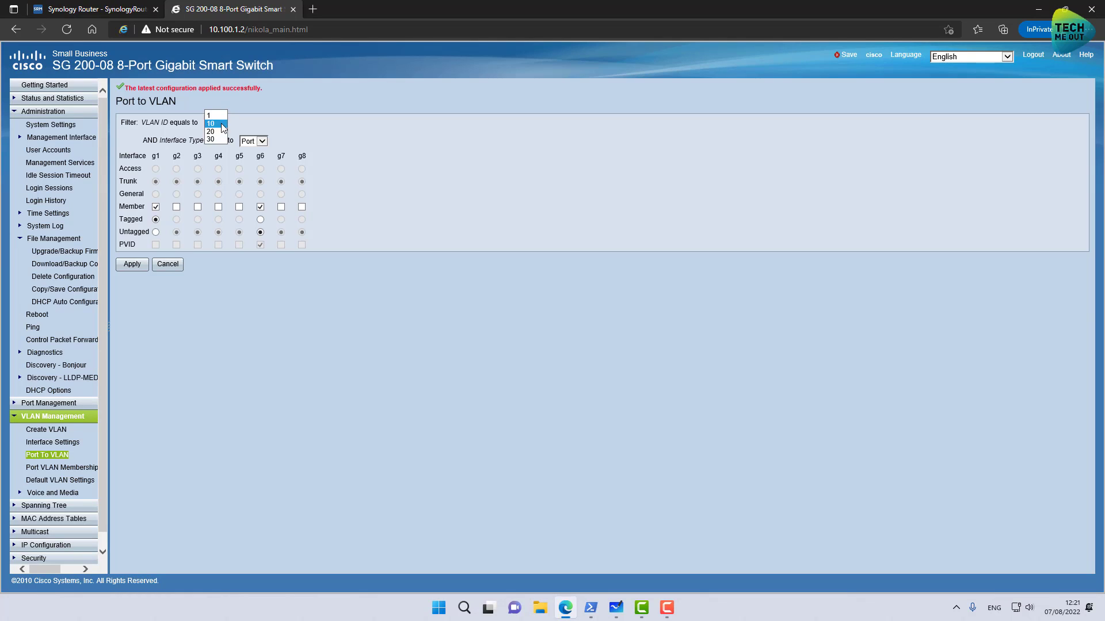
left_click(216, 131)
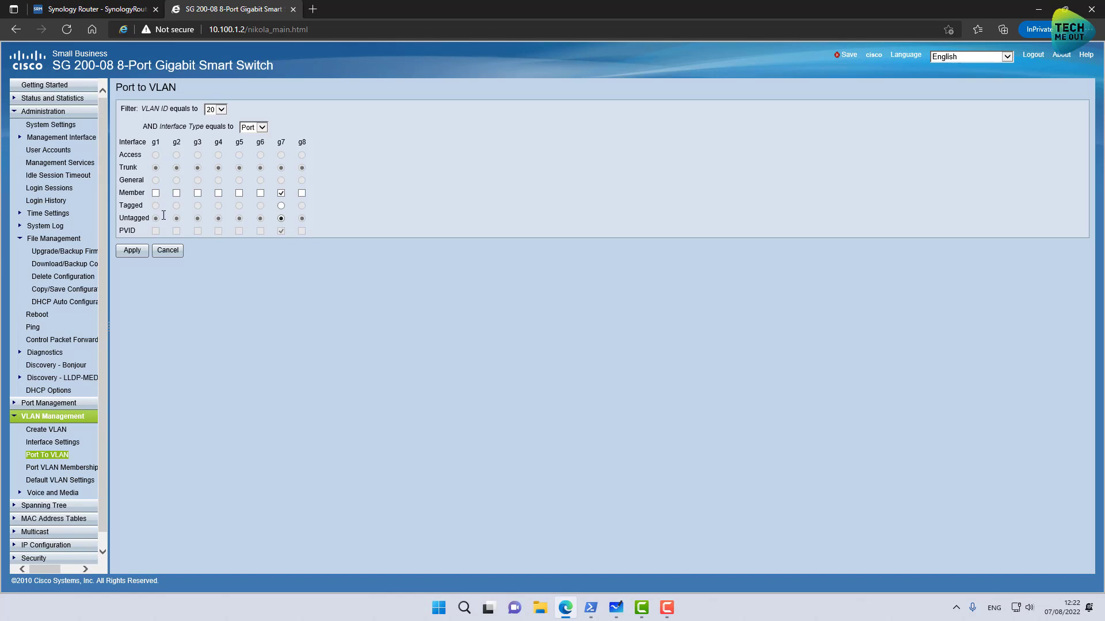
left_click(156, 194)
left_click(133, 251)
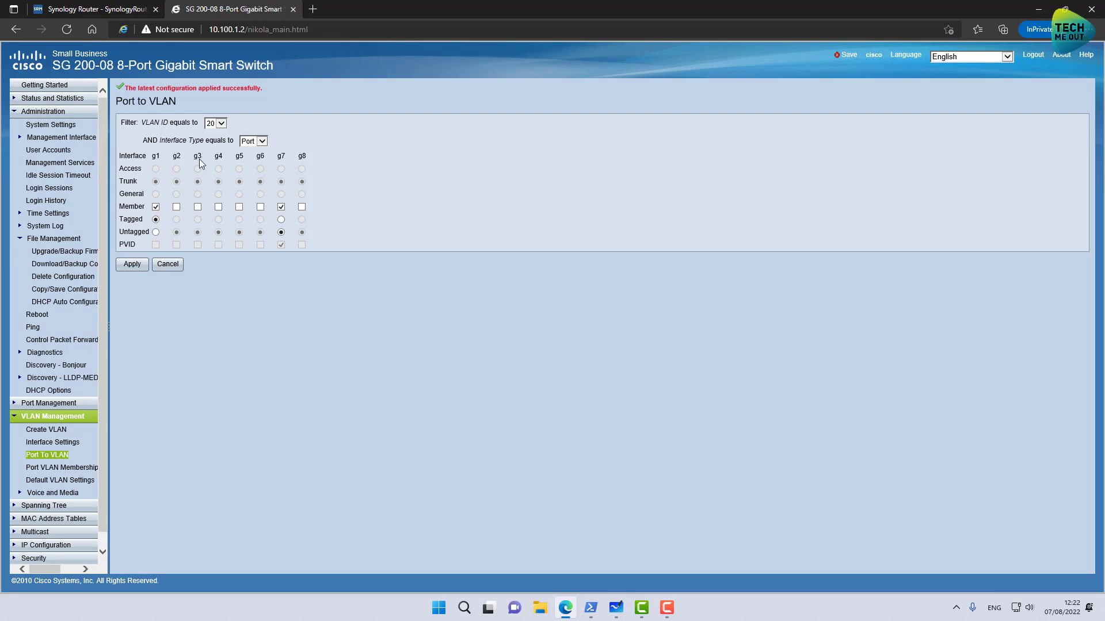
left_click(216, 123)
left_click(214, 132)
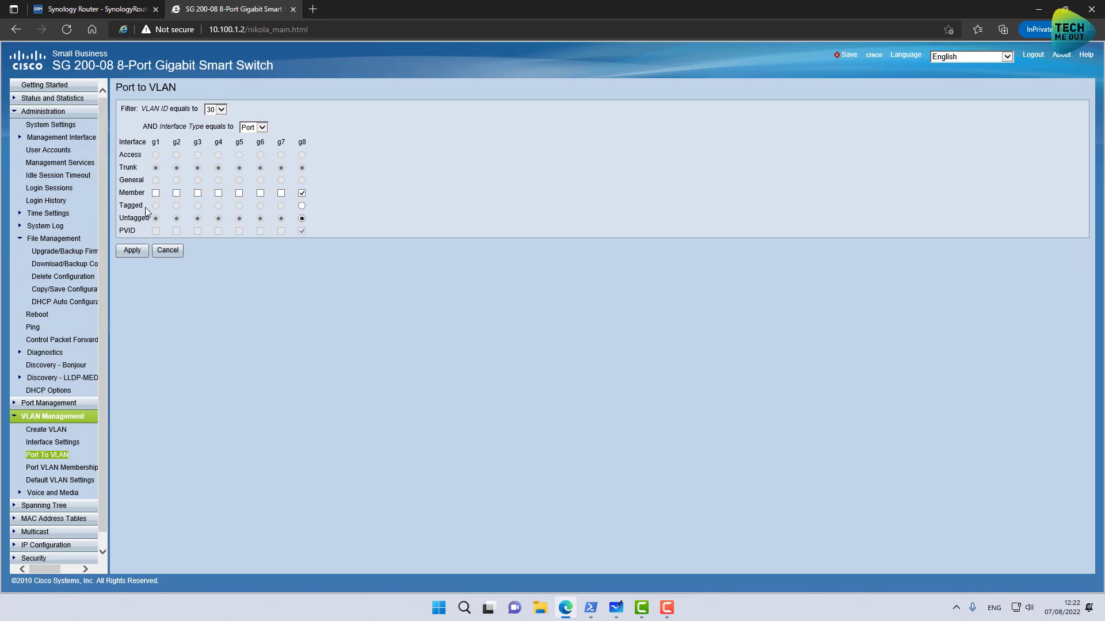
left_click(155, 193)
left_click(155, 206)
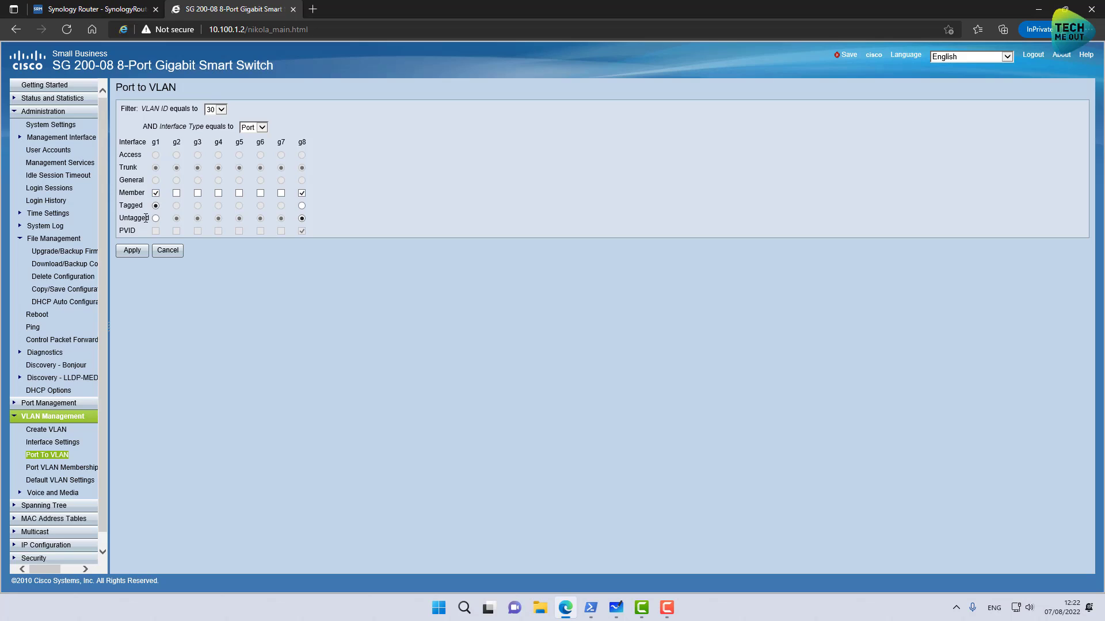
left_click(133, 251)
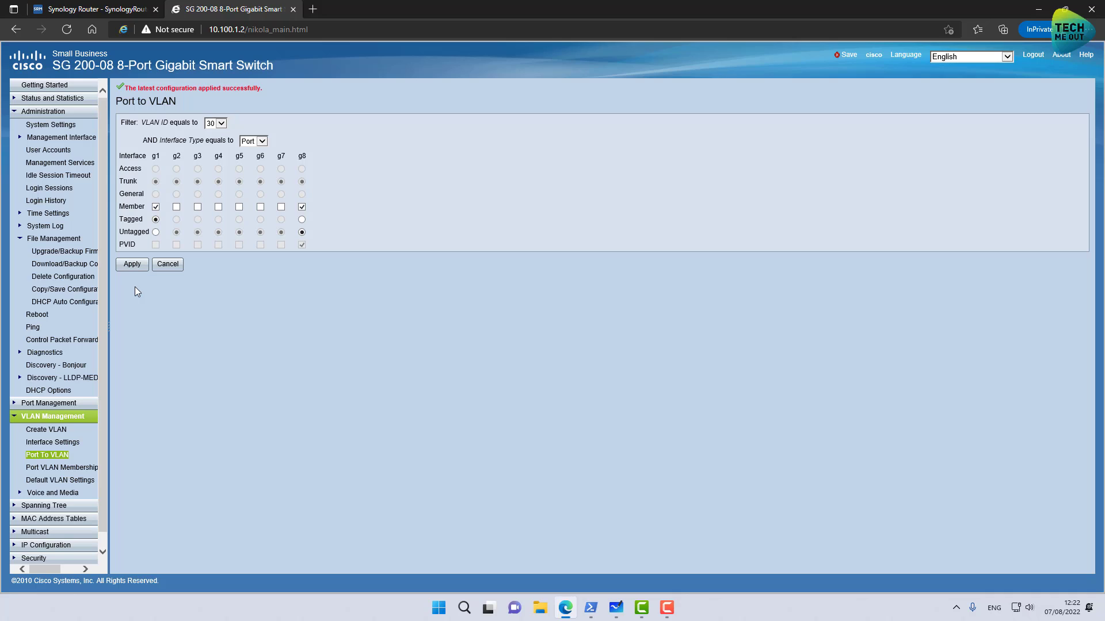
- Save the switch's running configuration to startup, acknowledge the success message, and switch to PowerShell
left_click(846, 54)
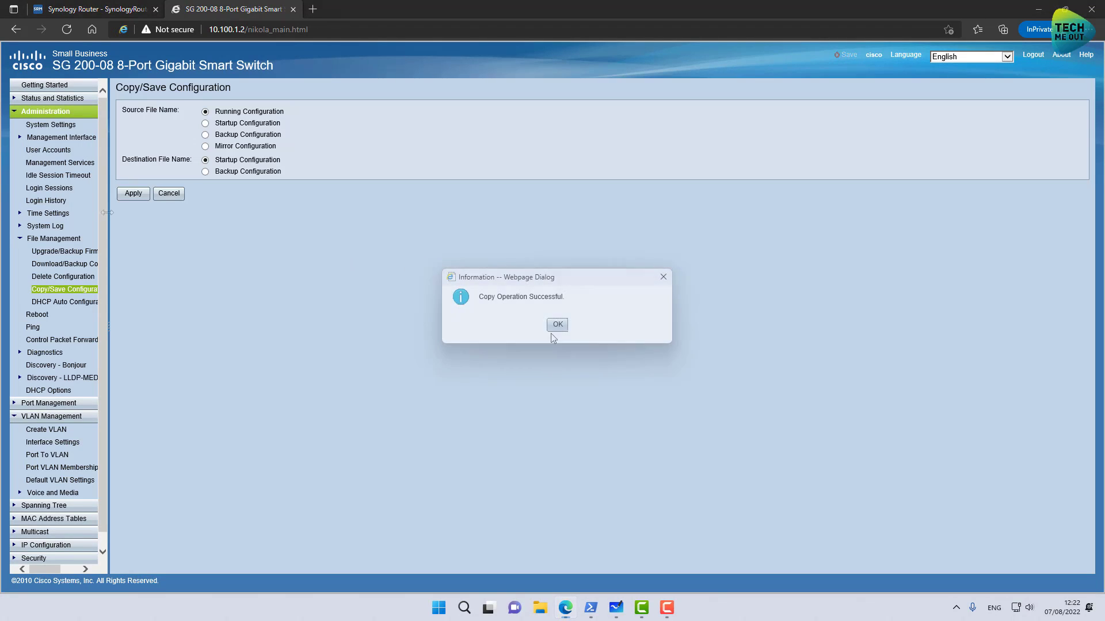
left_click(553, 328)
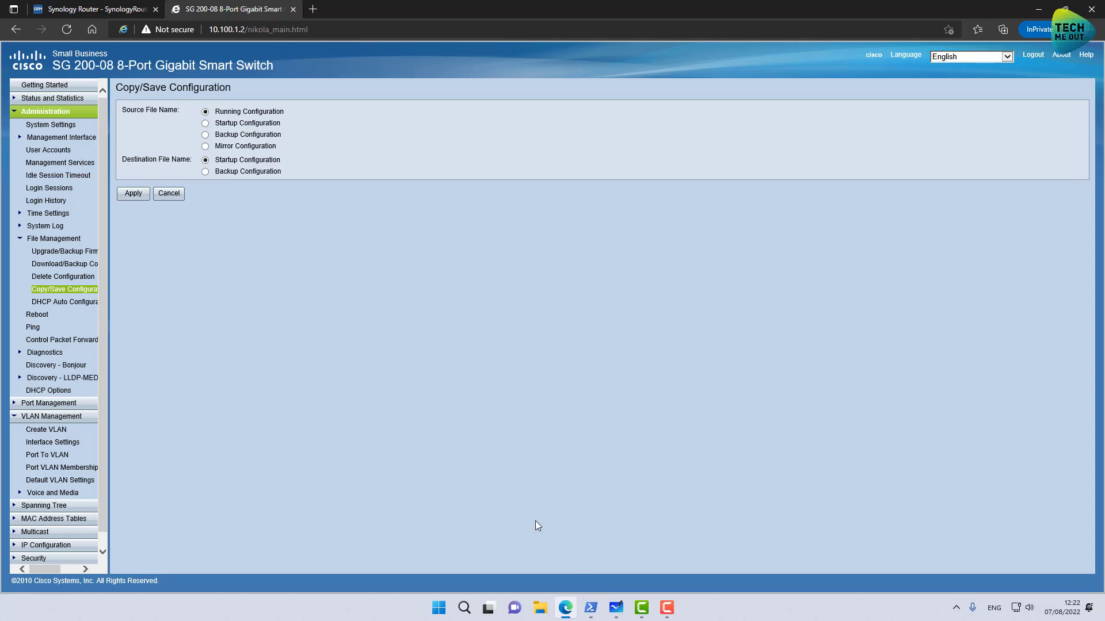
left_click(596, 608)
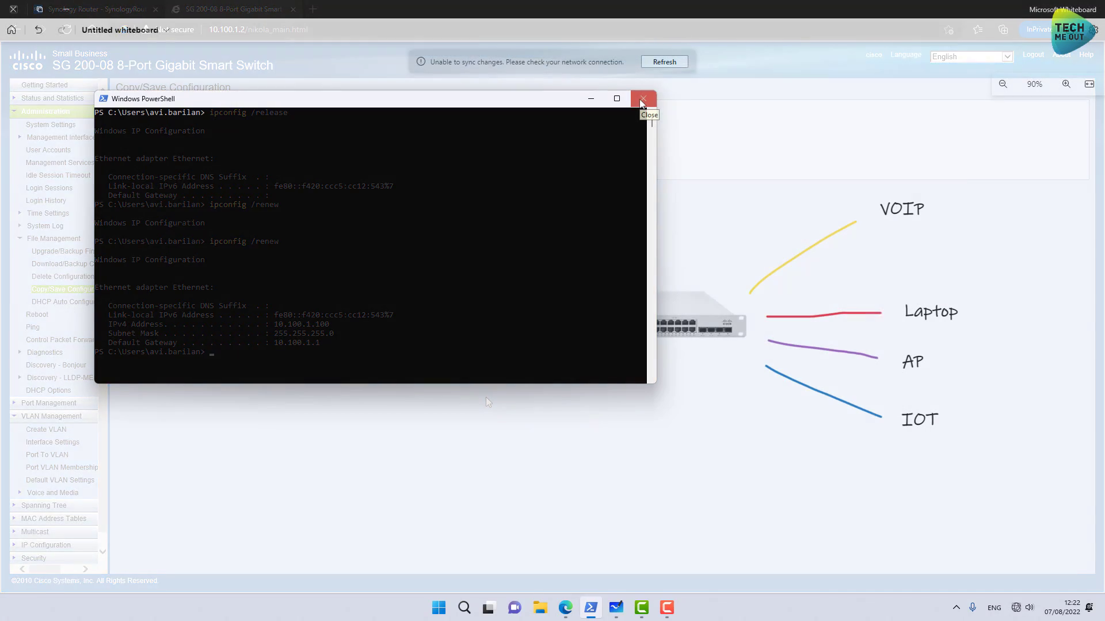
- Release and renew the PC's address with ipconfig, obtaining 10.100.30.112 with gateway 10.100.30.1
type("ipc")
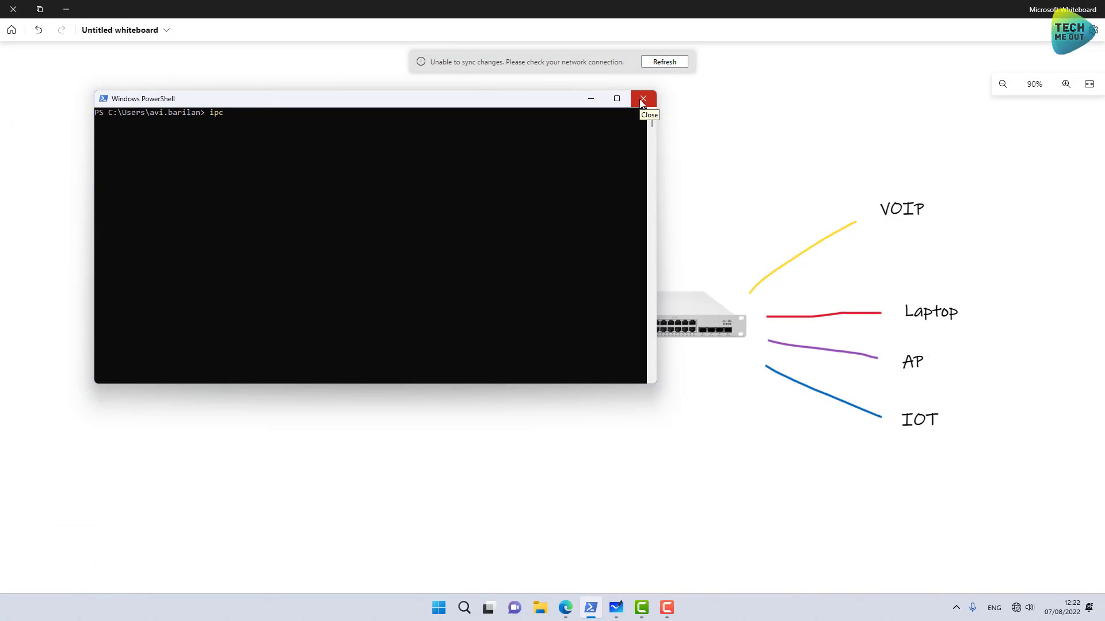
type("onfig /release")
key("Return")
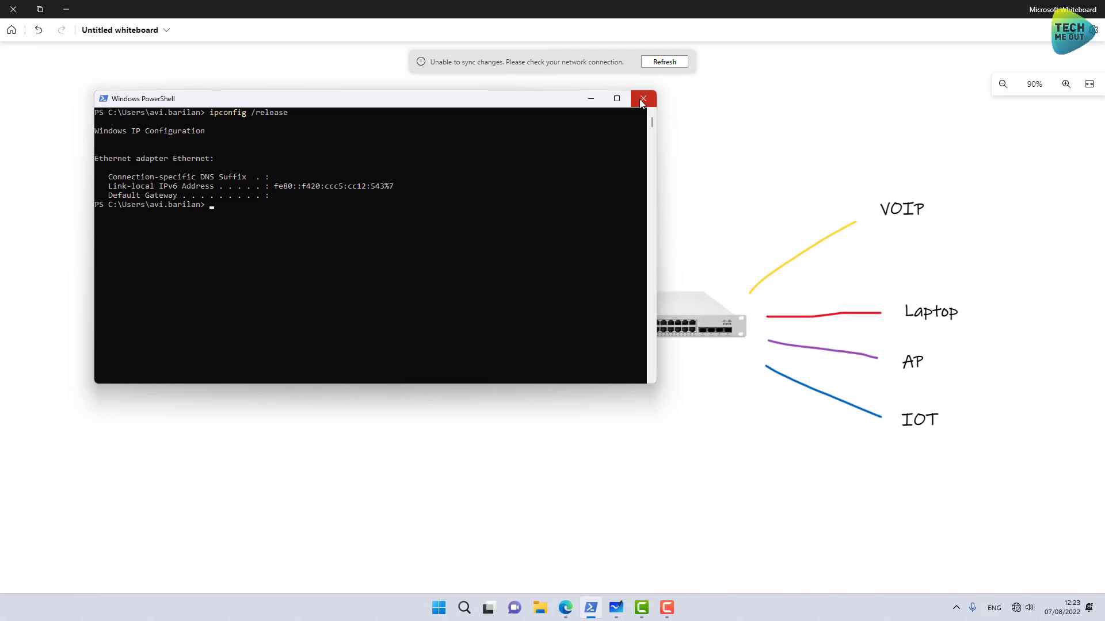
type("ipconfig /renew")
key("Return")
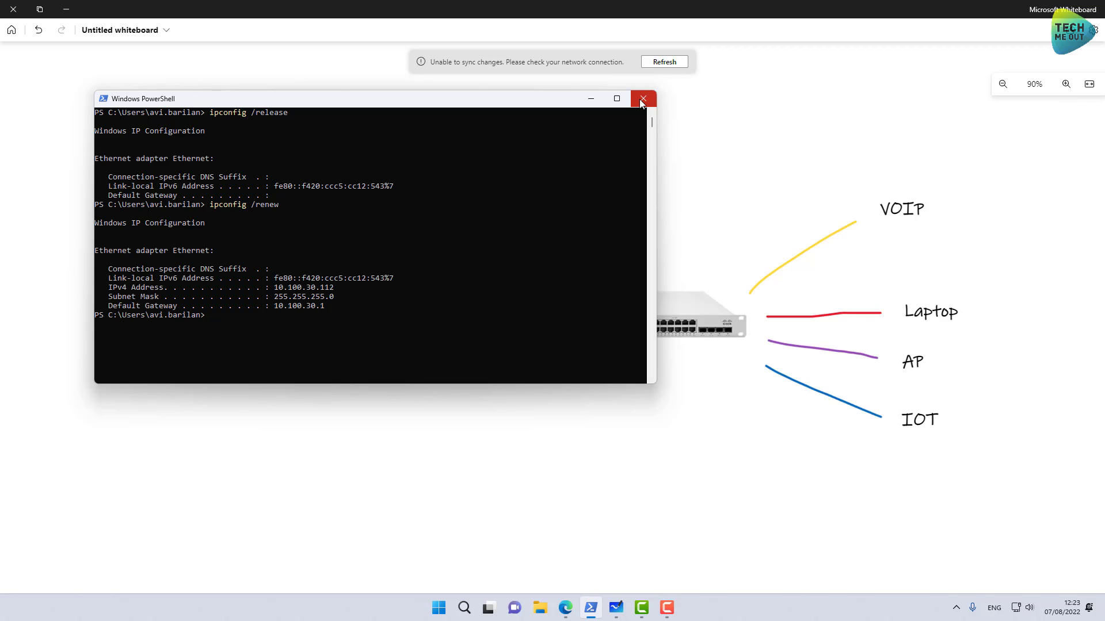
left_click(276, 287)
left_click_drag(275, 288, 332, 290)
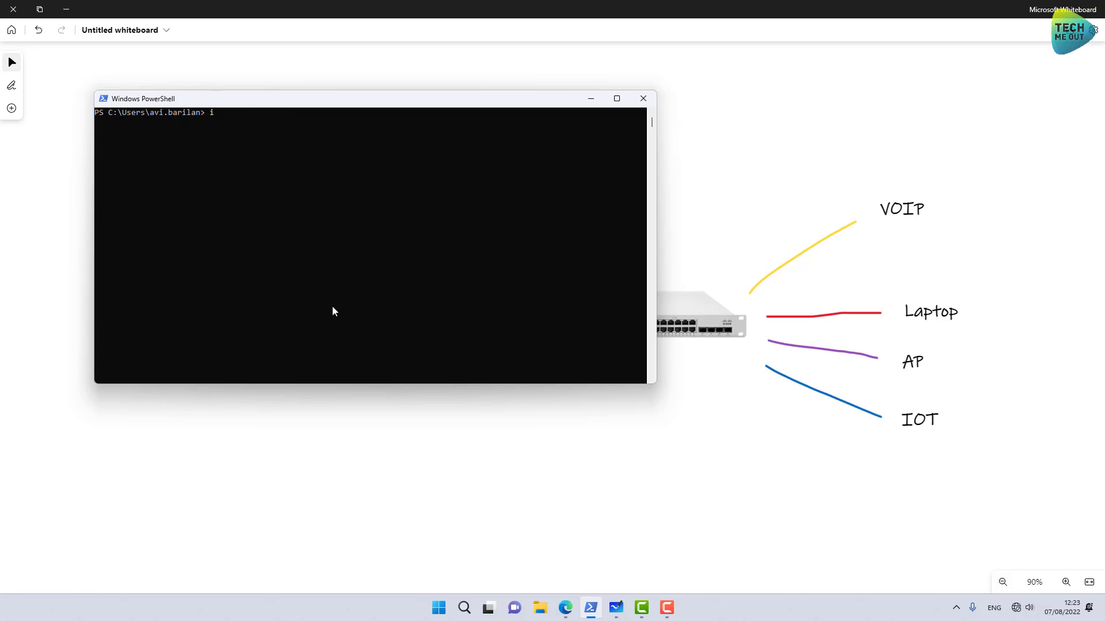
- Rerun ipconfig /release and /renew, now obtaining 10.100.20.112 with gateway 10.100.20.1
type("pconfig /release")
key("Return")
type("'")
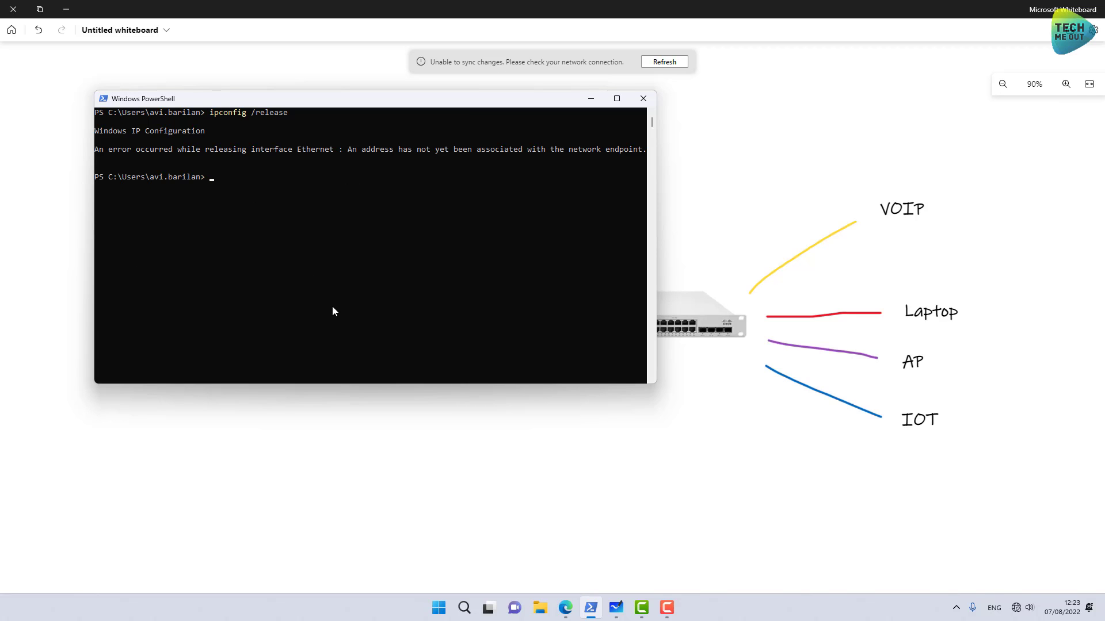
key("Up")
key("BackSpace")
key("BackSpace")
key("BackSpace")
key("BackSpace")
key("BackSpace")
type("new")
key("Return")
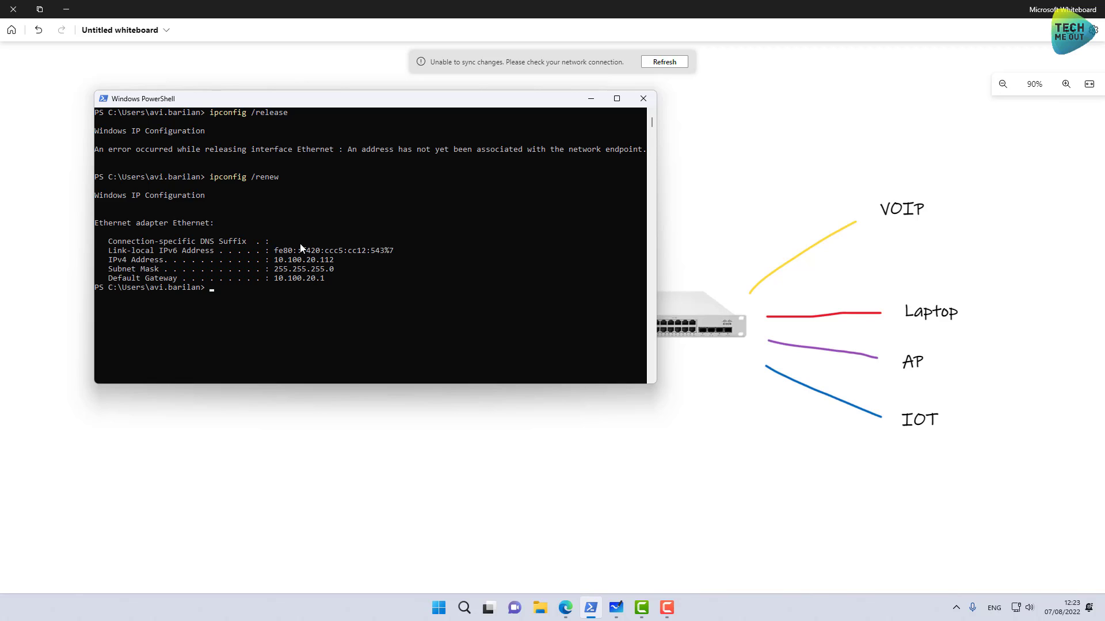
left_click_drag(275, 261, 334, 260)
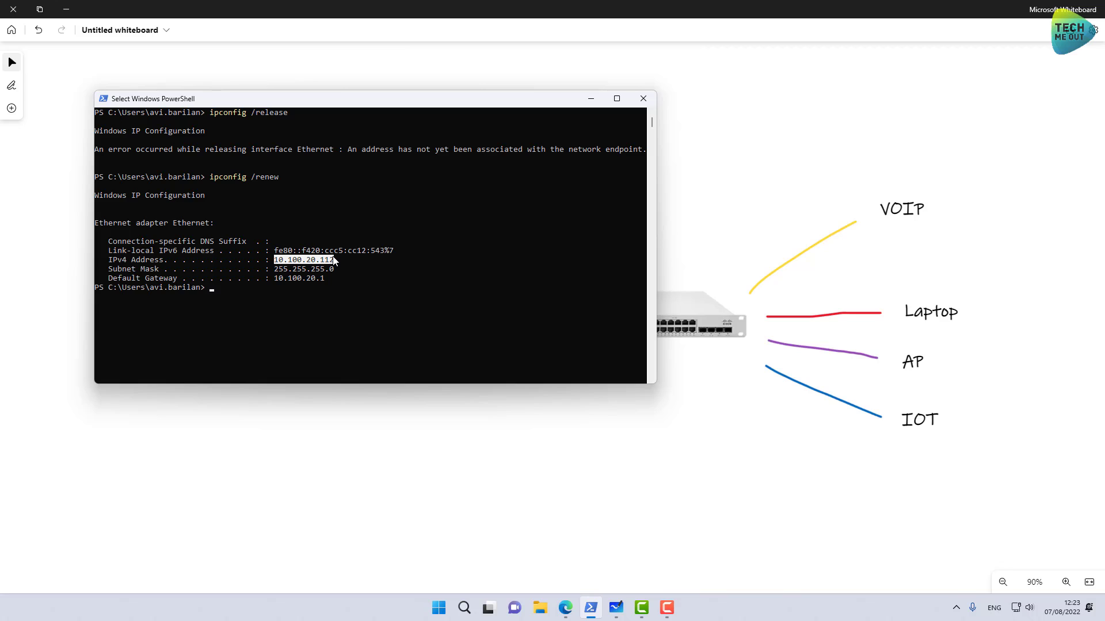